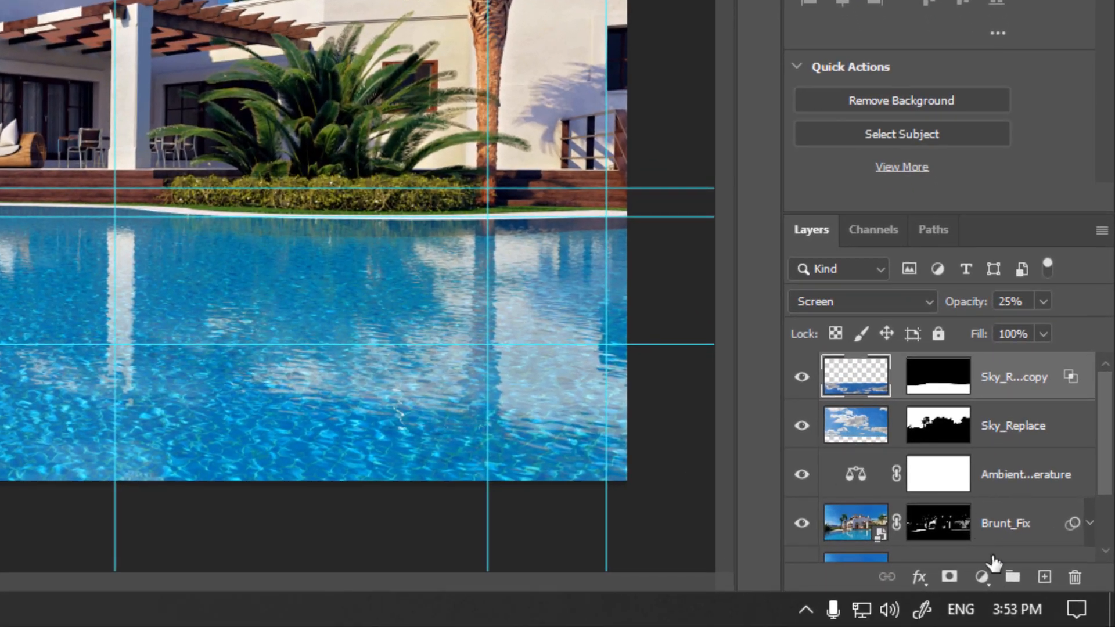
Add a Photo Filter adjustment layer using Warming Filter (85) at 80% density with Preserve Luminosity enabled.
{"action": "left_click", "coordinate": [1049, 602]}
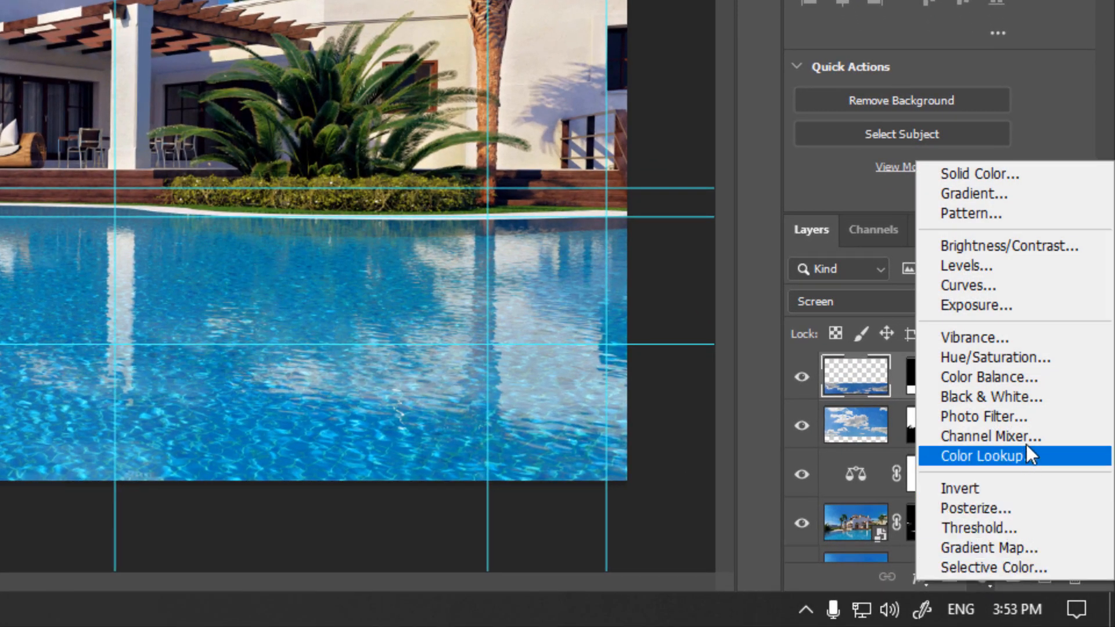
{"action": "left_click", "coordinate": [1022, 416]}
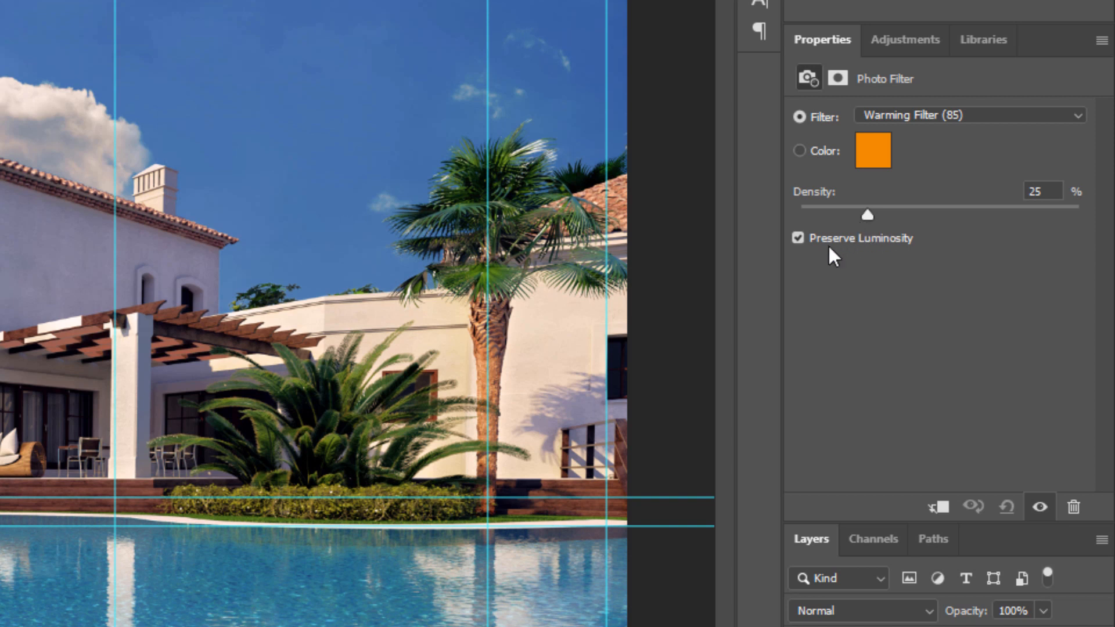
{"action": "left_click_drag", "start_coordinate": [867, 216], "coordinate": [981, 214]}
{"action": "left_click", "coordinate": [859, 238]}
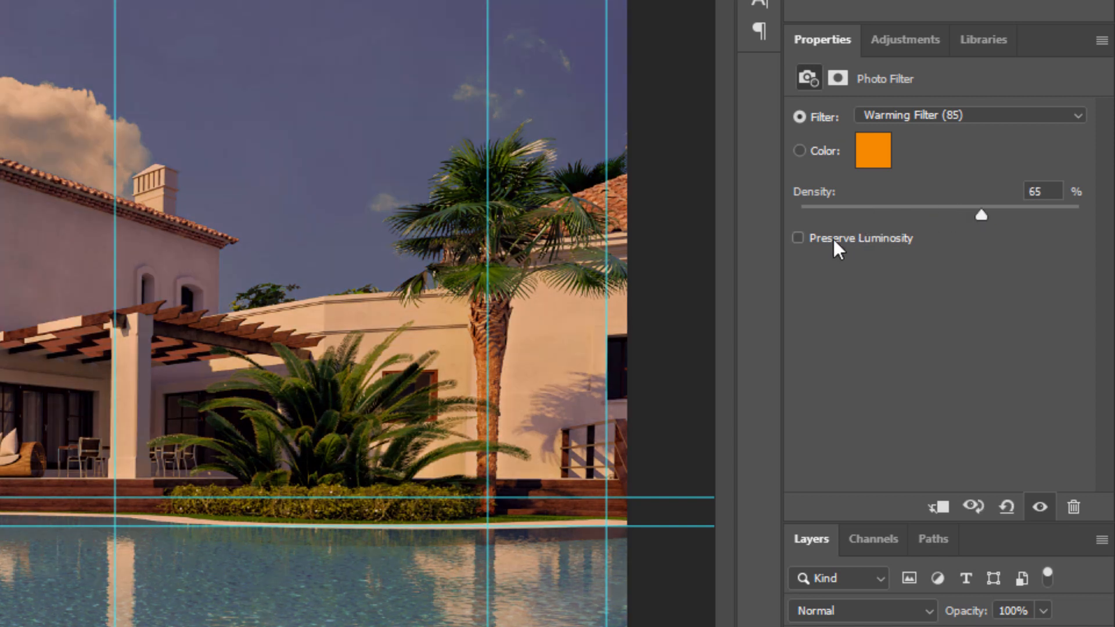
{"action": "left_click_drag", "start_coordinate": [980, 213], "coordinate": [1006, 212]}
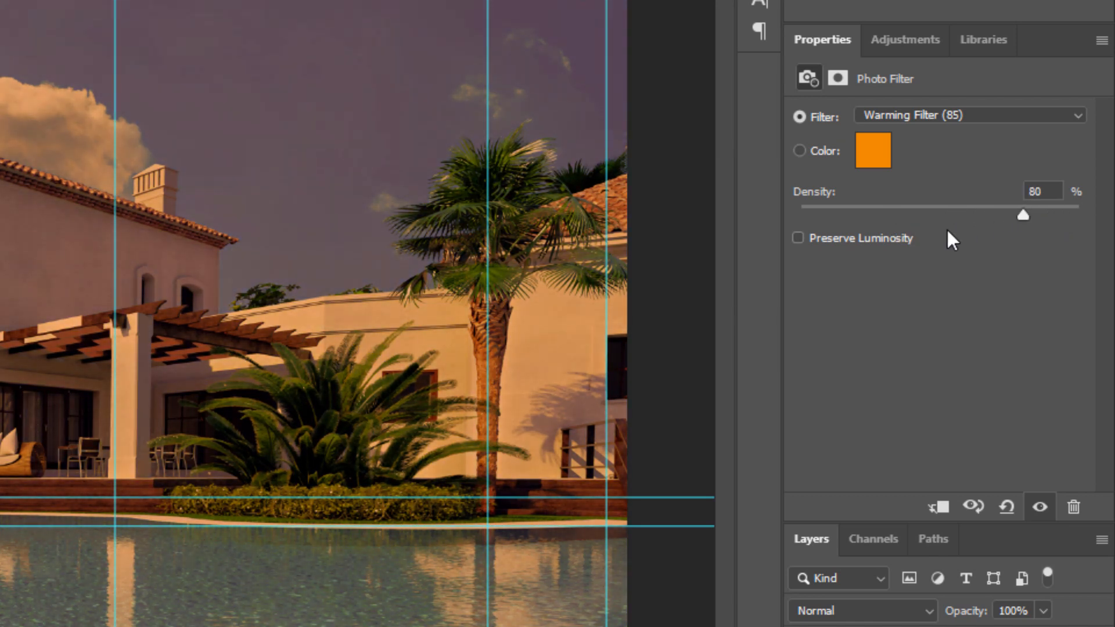
{"action": "left_click", "coordinate": [834, 241]}
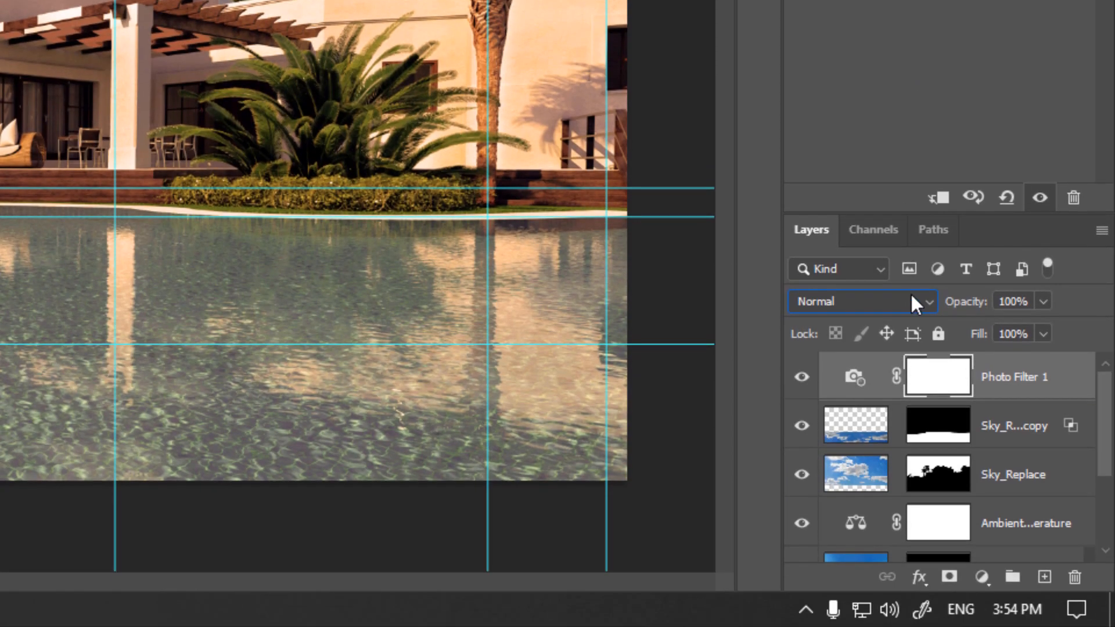
Set the Photo Filter layer's blend mode to Color and change its filter preset to Sepia.
{"action": "left_click", "coordinate": [912, 303]}
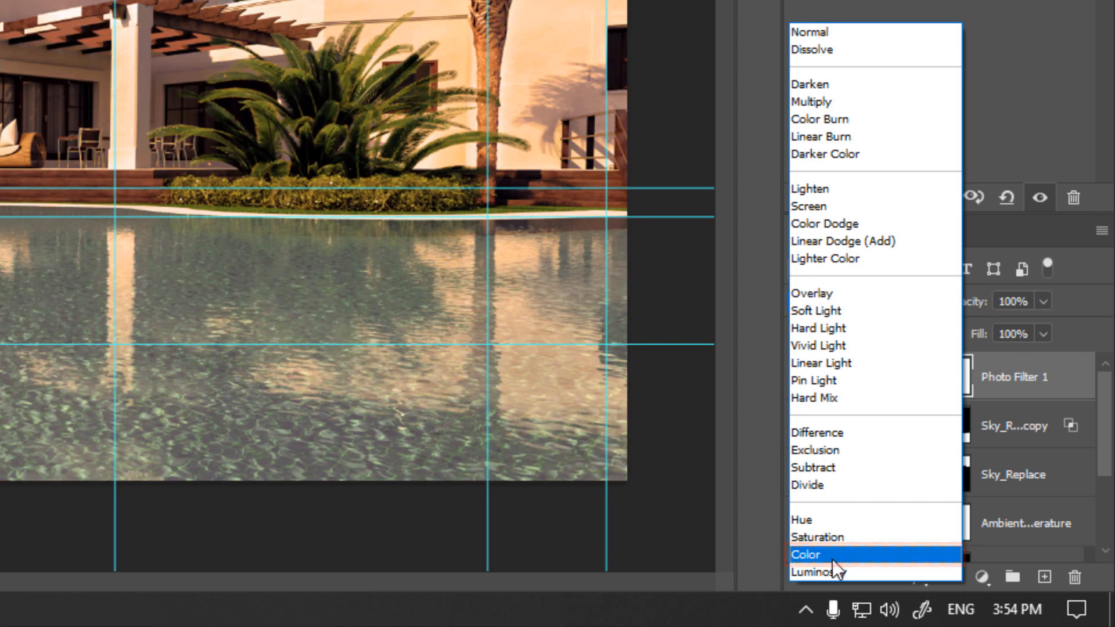
{"action": "left_click", "coordinate": [834, 559]}
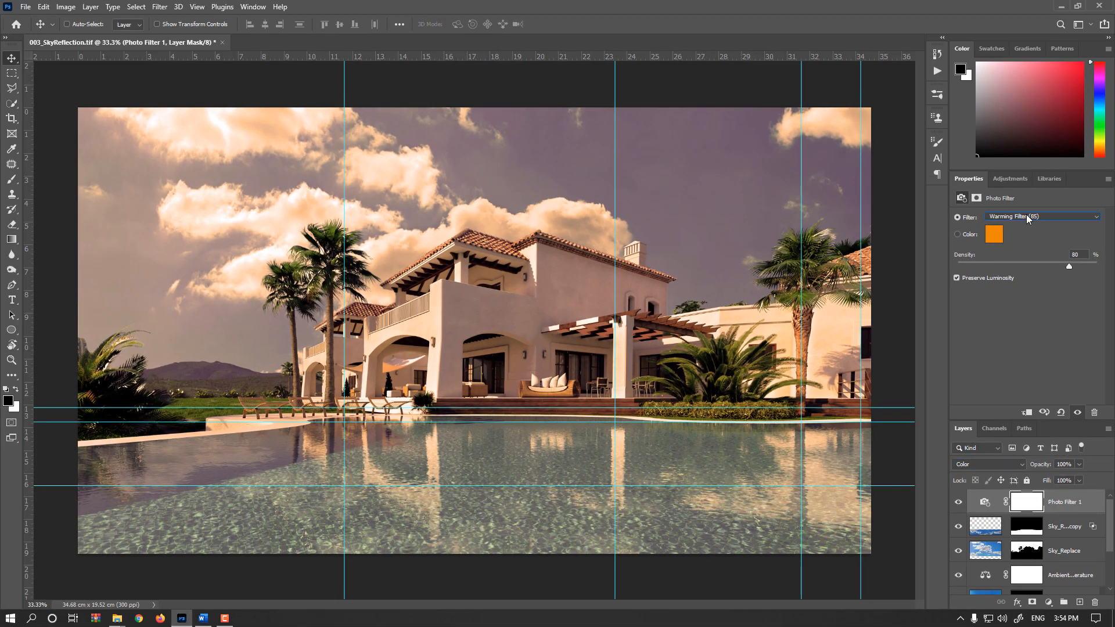
{"action": "left_click", "coordinate": [1026, 216]}
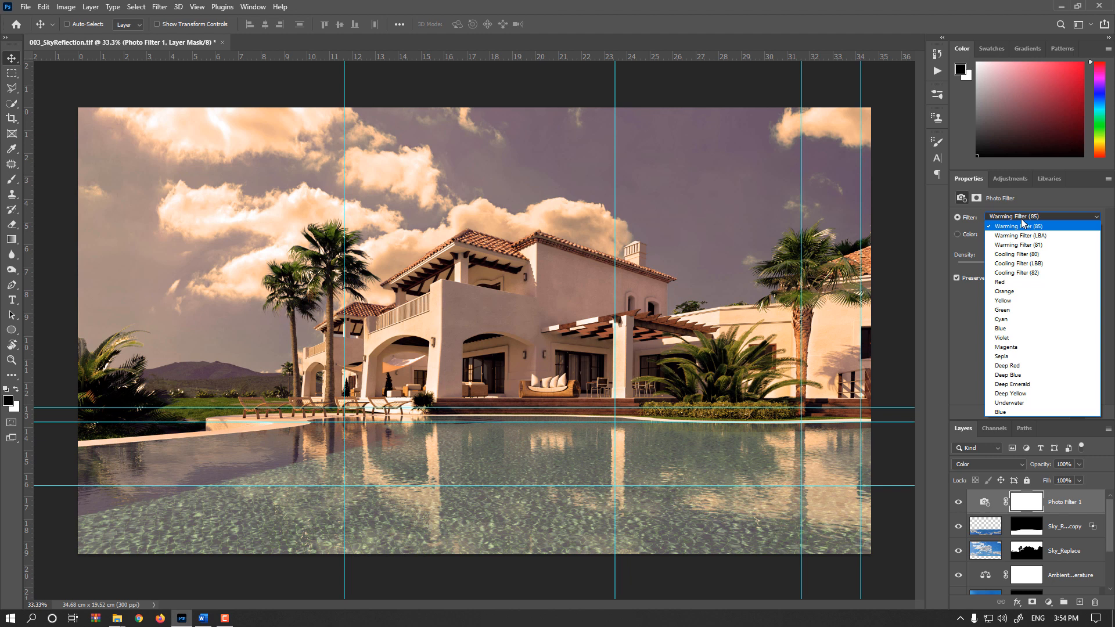
{"action": "left_click", "coordinate": [1024, 235]}
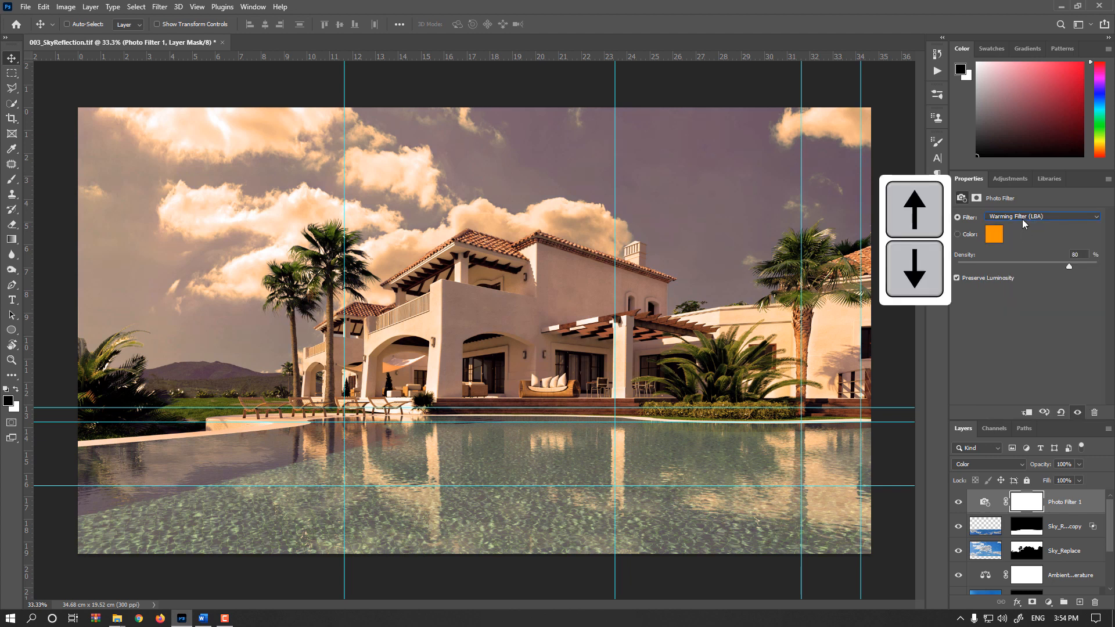
{"action": "key", "text": "Down"}
{"action": "key", "text": "Down"}
{"action": "key", "text": "Down"}
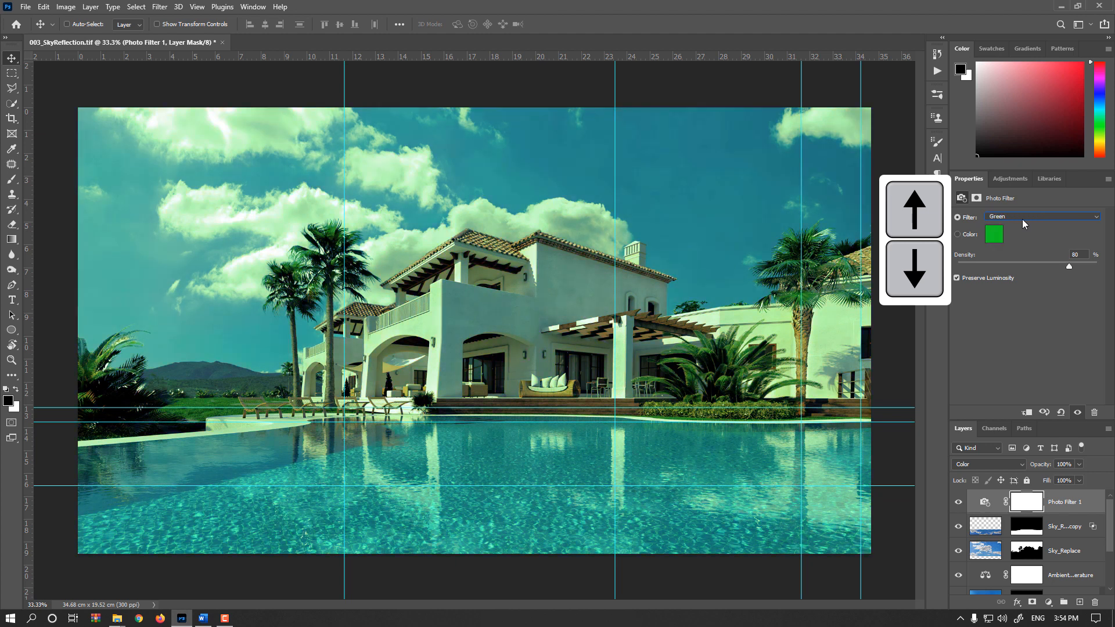
{"action": "key", "text": "Down"}
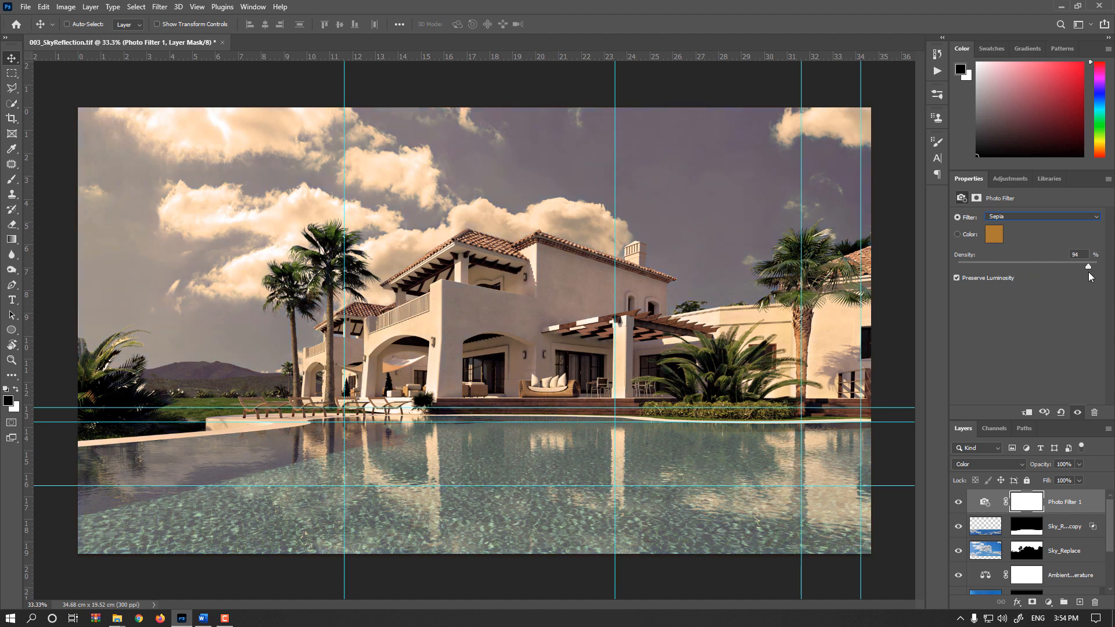
Disable Preserve Luminosity, set the Sepia filter's density to 50%, and compare the image with the layer hidden and shown.
{"action": "left_click", "coordinate": [957, 278]}
{"action": "left_click_drag", "start_coordinate": [1040, 266], "coordinate": [1090, 267]}
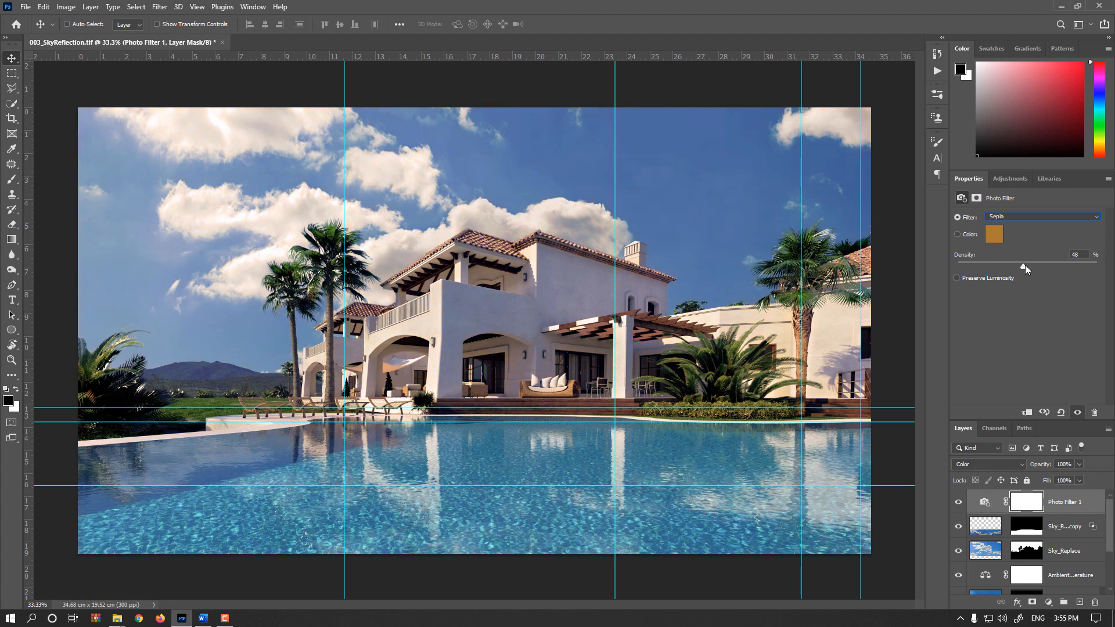
{"action": "left_click", "coordinate": [1064, 271]}
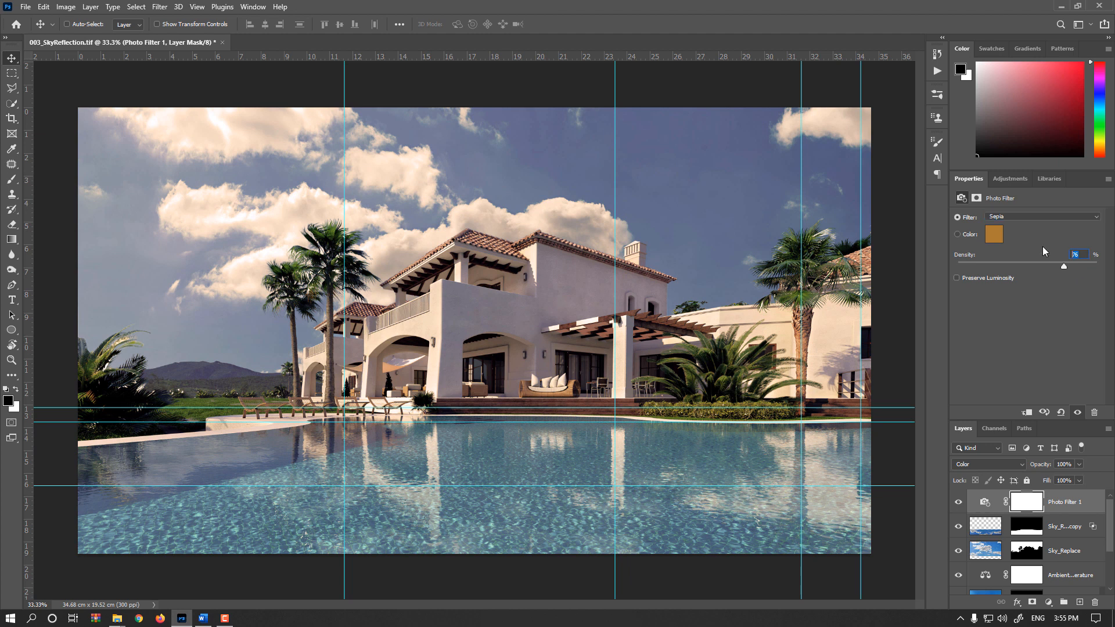
{"action": "type", "text": "50"}
{"action": "key", "text": "Return"}
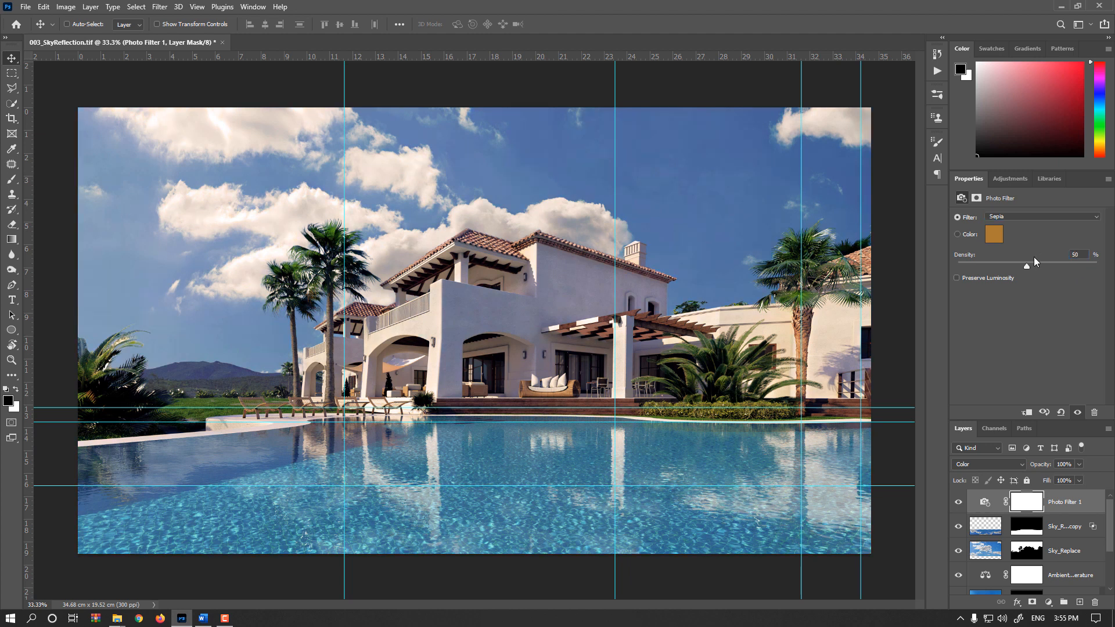
{"action": "left_click", "coordinate": [959, 504]}
{"action": "left_click", "coordinate": [958, 504]}
{"action": "left_click", "coordinate": [959, 504]}
{"action": "left_click", "coordinate": [958, 504]}
Raise the Sepia filter's density to 100% and duplicate the Photo Filter layer.
{"action": "left_click_drag", "start_coordinate": [1026, 265], "coordinate": [1098, 265]}
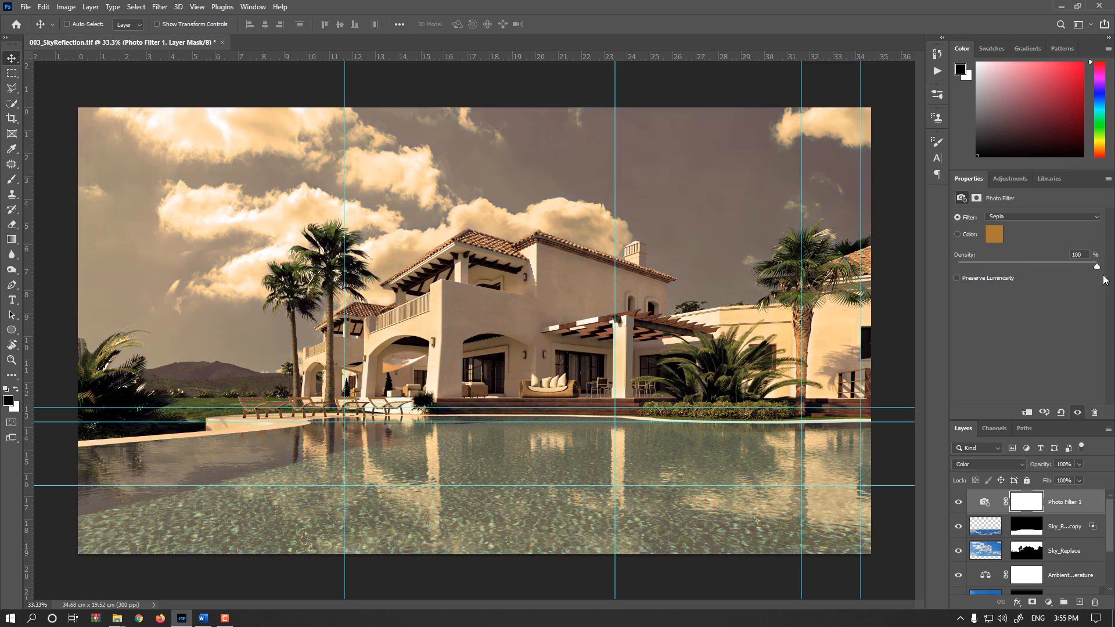
{"action": "left_click", "coordinate": [987, 505]}
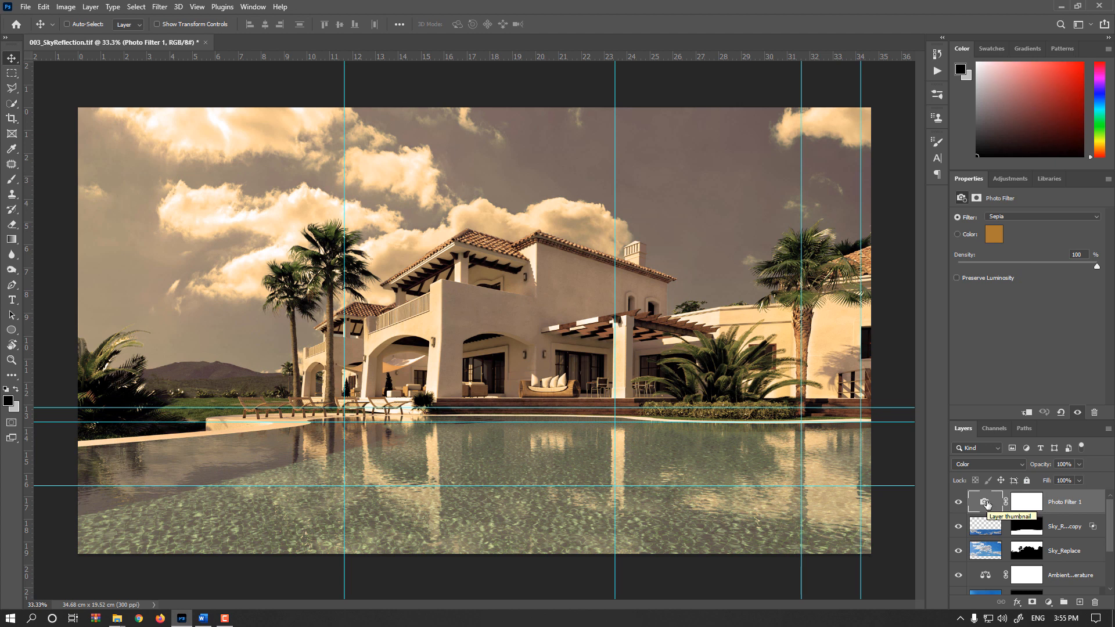
{"action": "key", "text": "ctrl+j"}
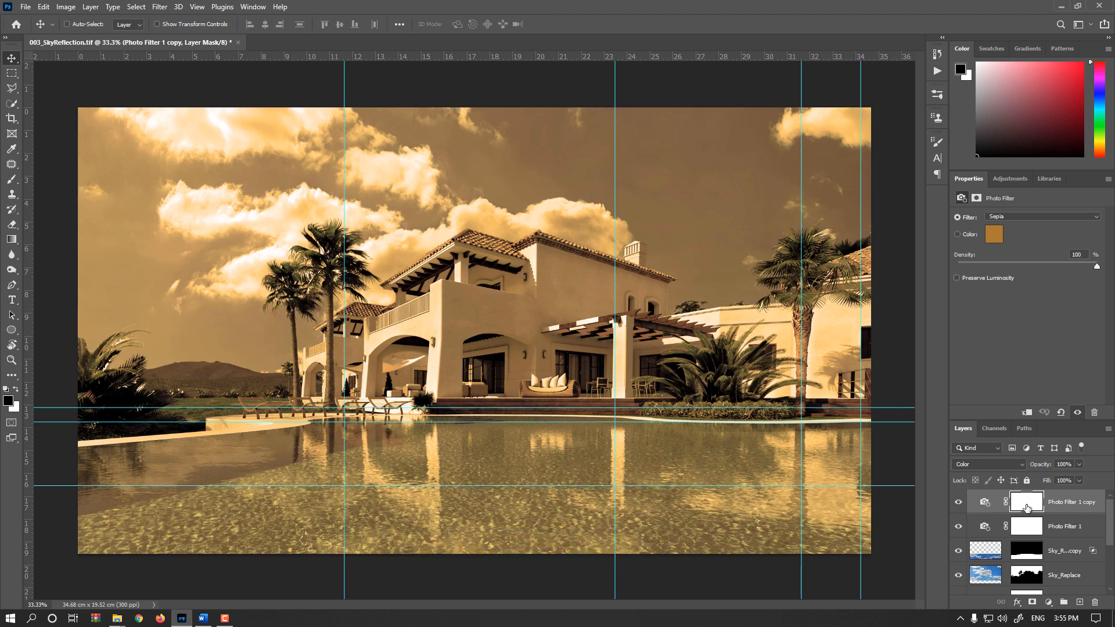
Give the duplicated Photo Filter a custom saturated blue color.
{"action": "left_click", "coordinate": [968, 234]}
{"action": "left_click", "coordinate": [989, 238]}
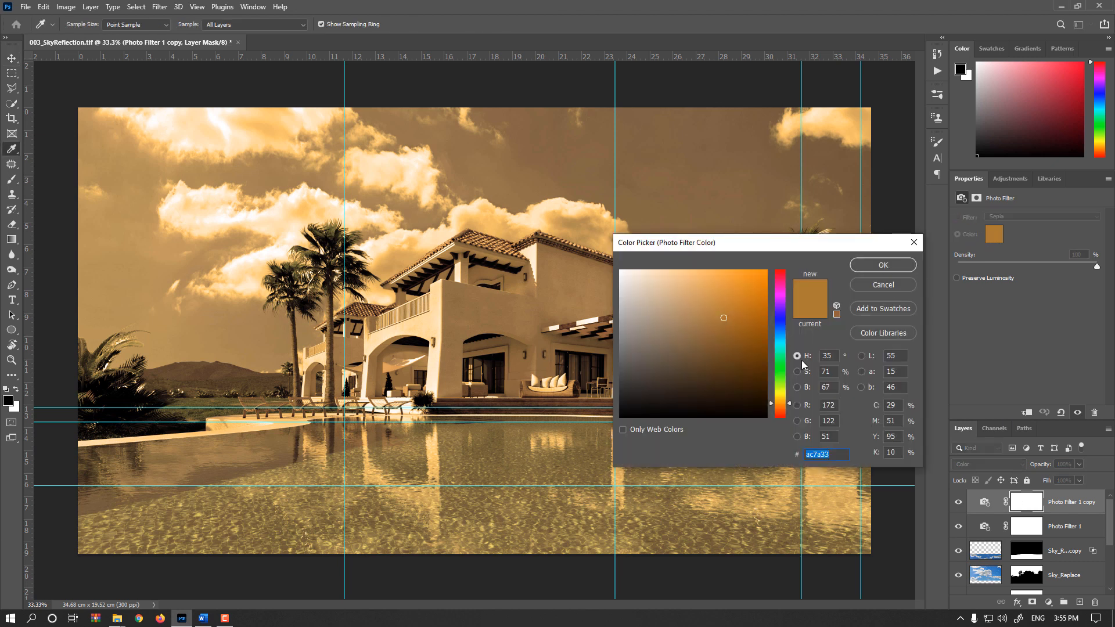
{"action": "left_click", "coordinate": [783, 327]}
{"action": "left_click_drag", "start_coordinate": [754, 290], "coordinate": [761, 285]}
{"action": "left_click", "coordinate": [864, 266]}
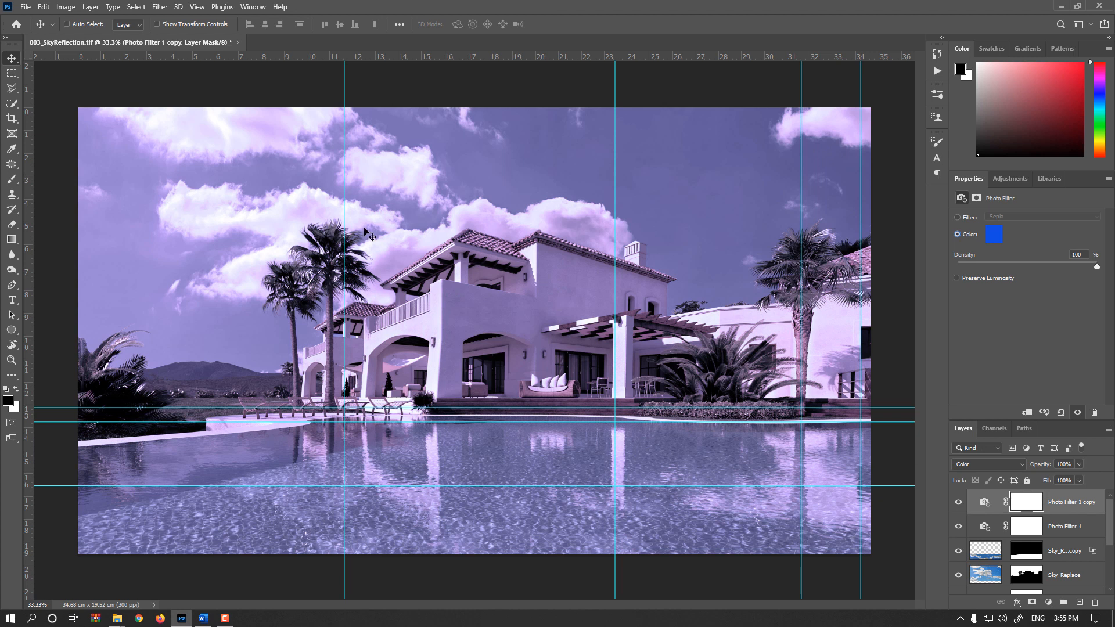
Render Clouds into the duplicated Photo Filter's mask and compare the image with that layer hidden and shown.
{"action": "left_click", "coordinate": [162, 8]}
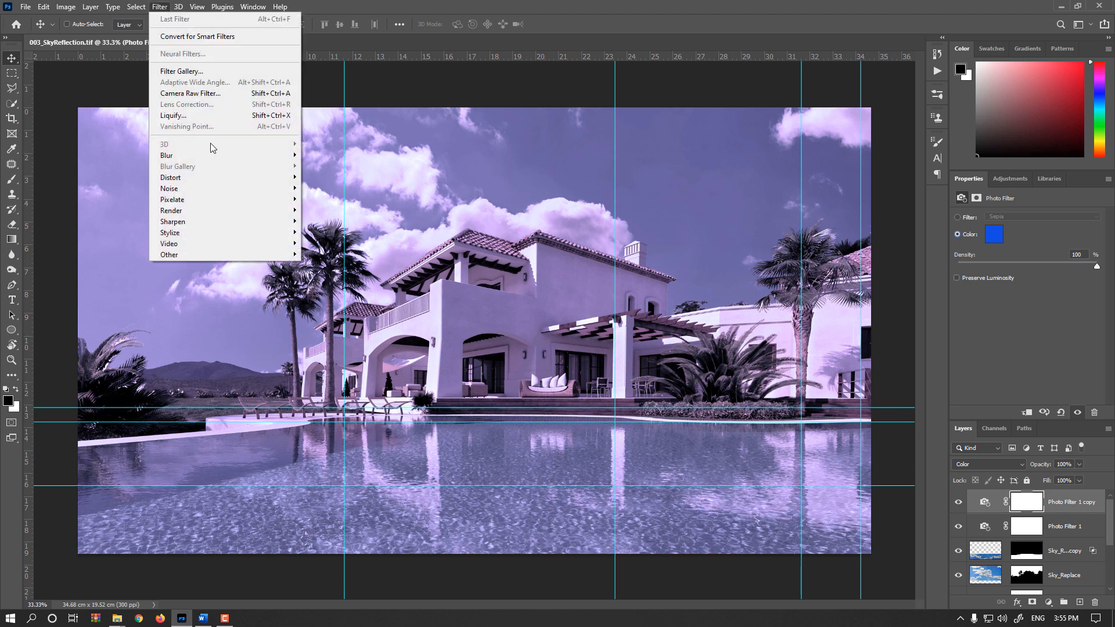
{"action": "mouse_move", "coordinate": [232, 210]}
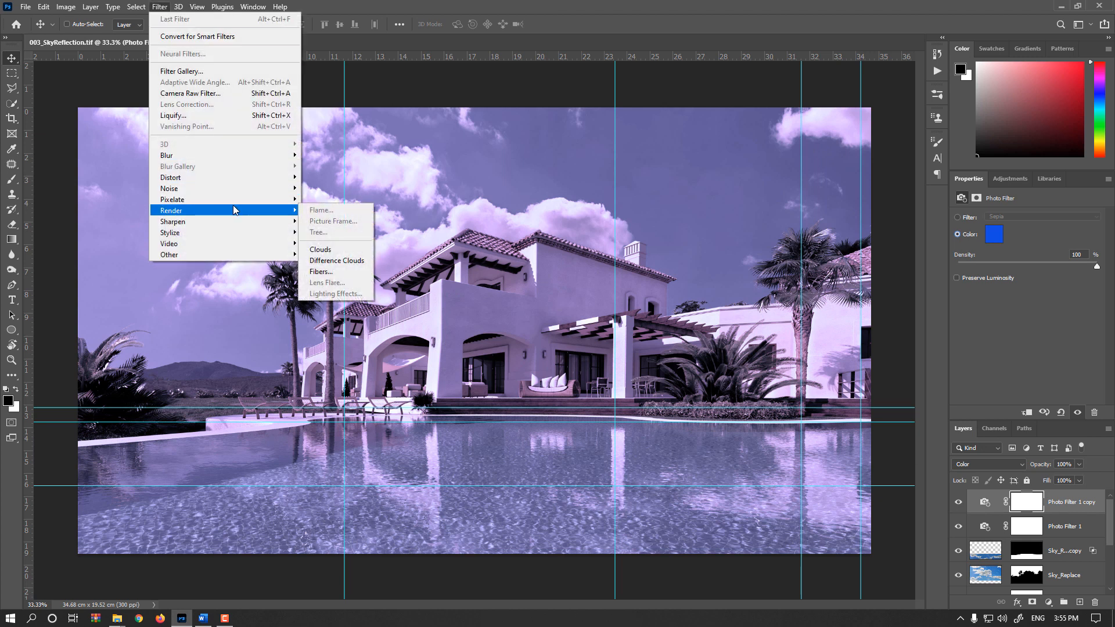
{"action": "left_click", "coordinate": [332, 250]}
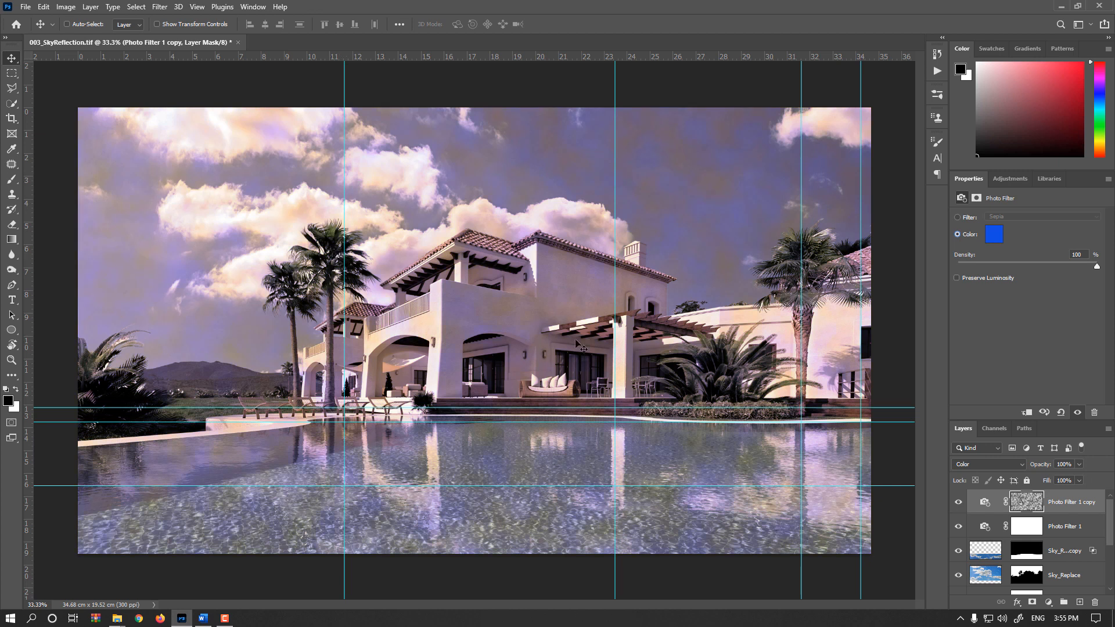
{"action": "left_click", "coordinate": [958, 503]}
{"action": "left_click", "coordinate": [958, 503]}
Apply a Gaussian Blur with a 15.3-pixel radius to the cloud-filled mask of the duplicated Photo Filter.
{"action": "left_click", "coordinate": [158, 7]}
{"action": "mouse_move", "coordinate": [231, 156]}
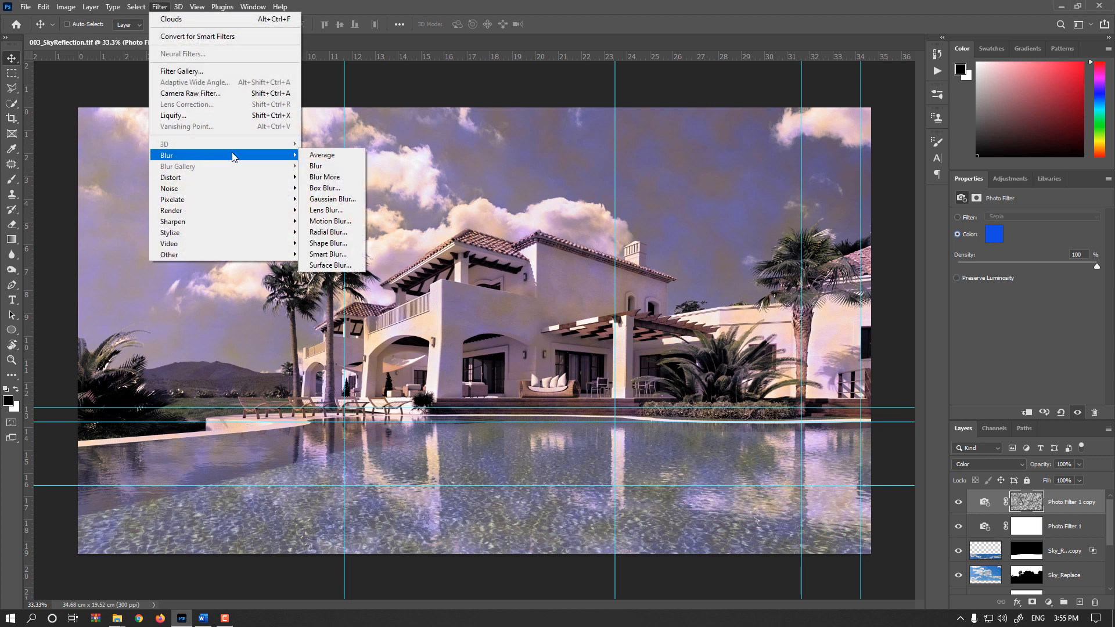
{"action": "left_click", "coordinate": [342, 200]}
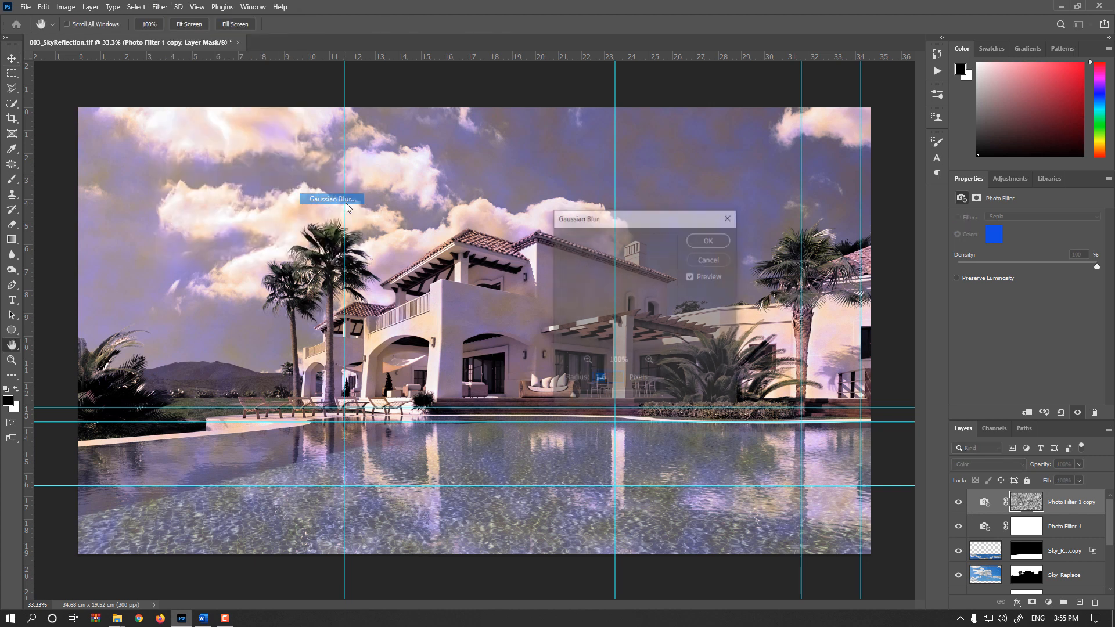
{"action": "left_click", "coordinate": [587, 396]}
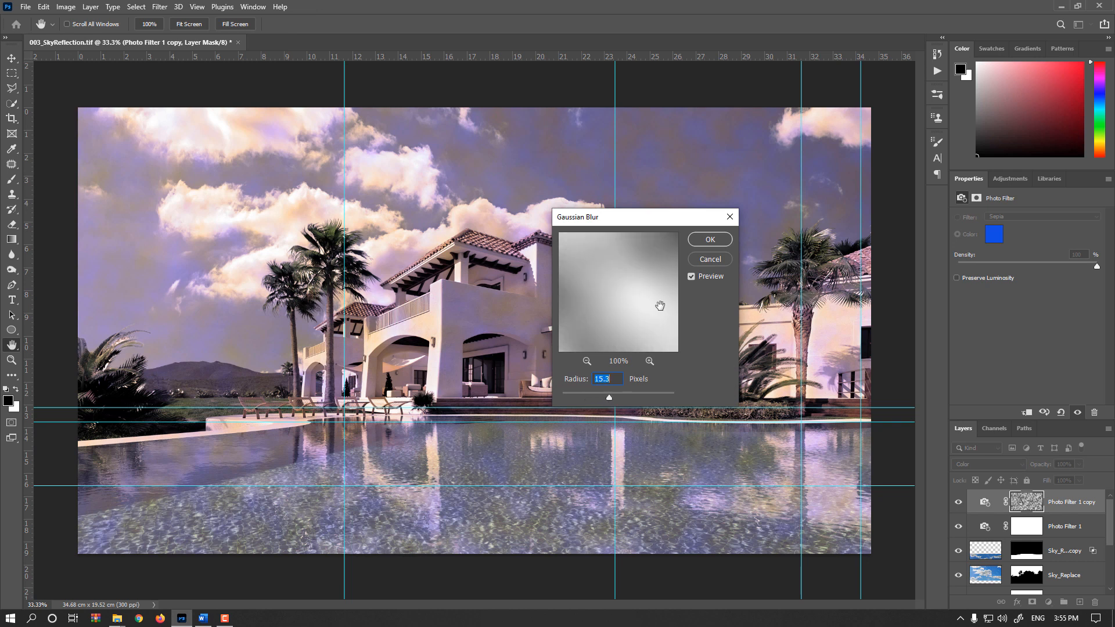
{"action": "left_click", "coordinate": [710, 239]}
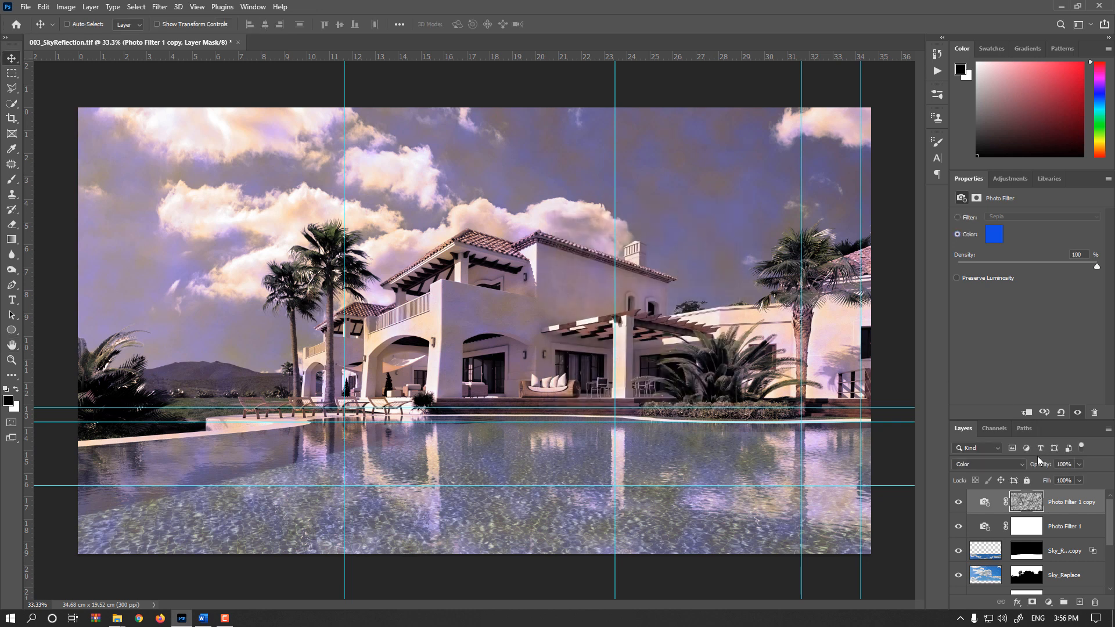
Lower the duplicated Photo Filter layer's opacity to 18% and compare the image with it hidden and shown.
{"action": "left_click_drag", "start_coordinate": [1041, 467], "coordinate": [994, 464]}
{"action": "left_click", "coordinate": [959, 503]}
{"action": "left_click", "coordinate": [958, 503]}
{"action": "left_click", "coordinate": [959, 503]}
{"action": "left_click", "coordinate": [959, 502]}
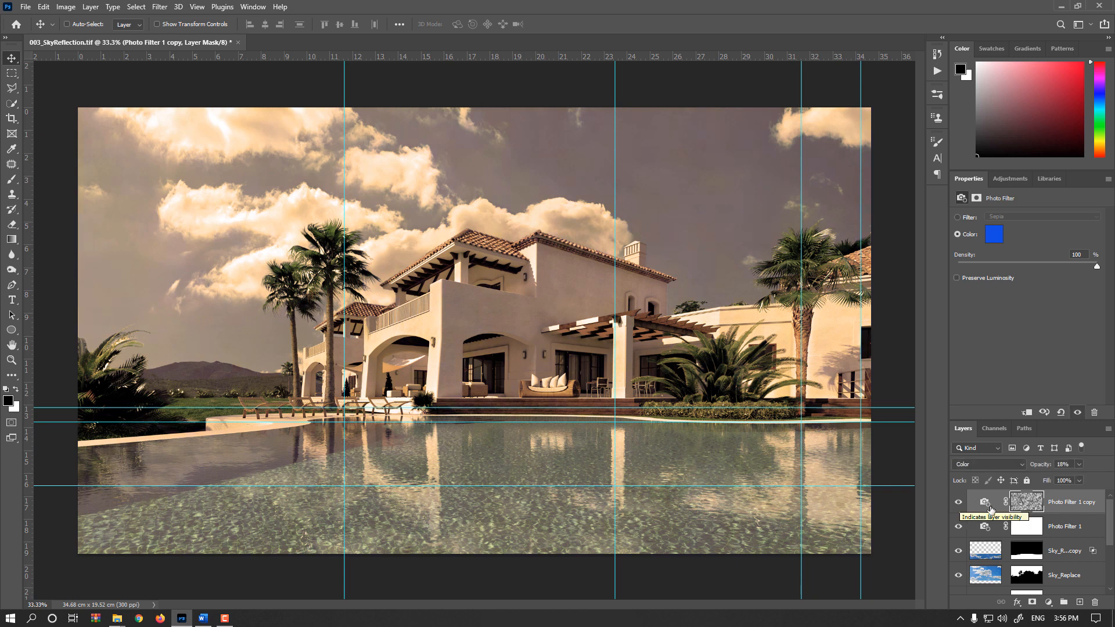
Delete the duplicated Photo Filter layer and set the remaining Sepia filter's density to 50%.
{"action": "left_click_drag", "start_coordinate": [988, 507], "coordinate": [1094, 603]}
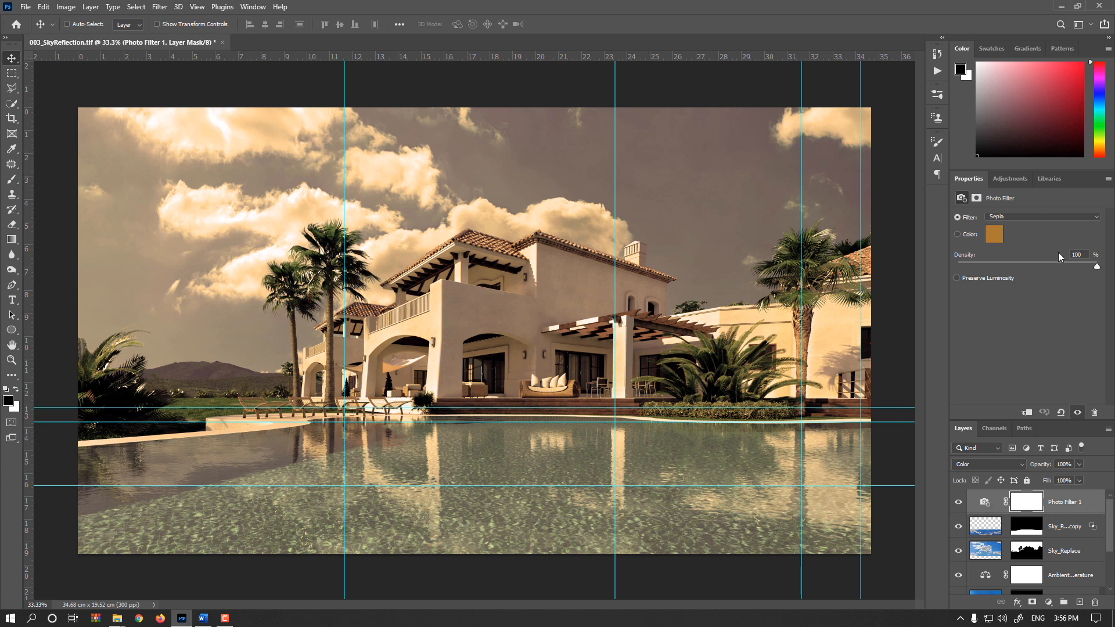
{"action": "left_click_drag", "start_coordinate": [1034, 263], "coordinate": [1028, 259]}
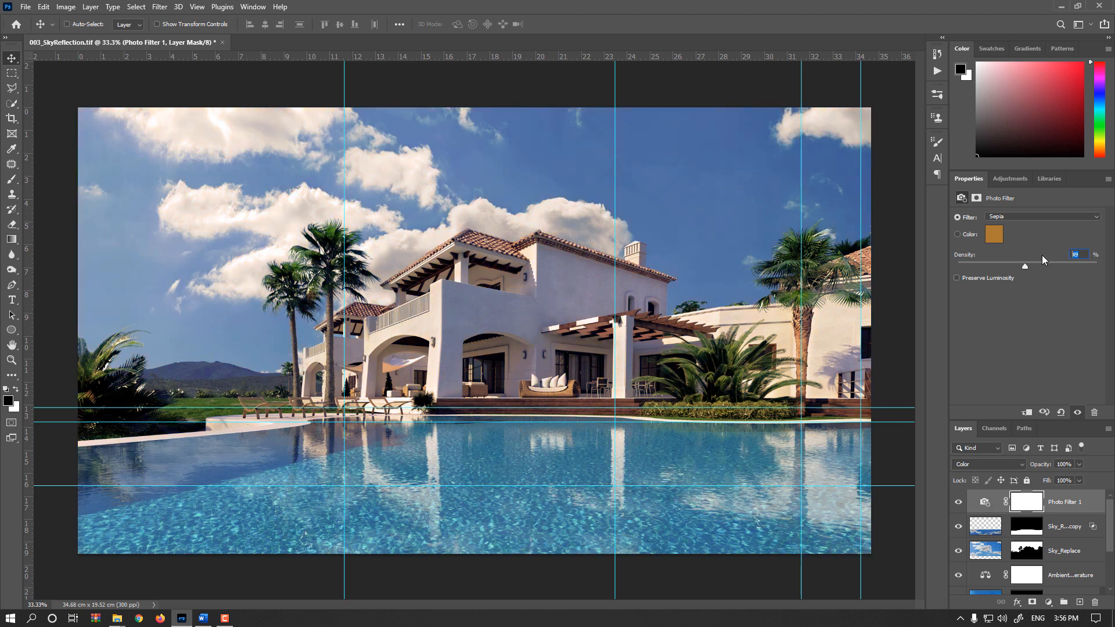
{"action": "left_click", "coordinate": [958, 503]}
{"action": "left_click", "coordinate": [958, 503]}
{"action": "left_click", "coordinate": [986, 507]}
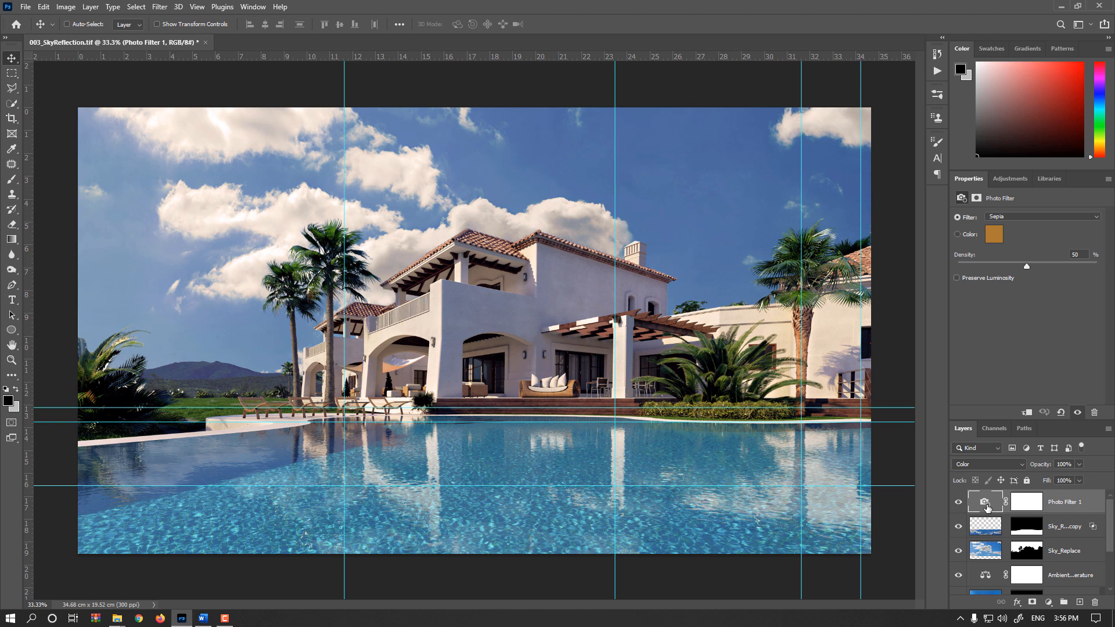
Hide the Photo Filter layer and add a Color Balance adjustment layer above it.
{"action": "left_click", "coordinate": [957, 504]}
{"action": "left_click", "coordinate": [1048, 603]}
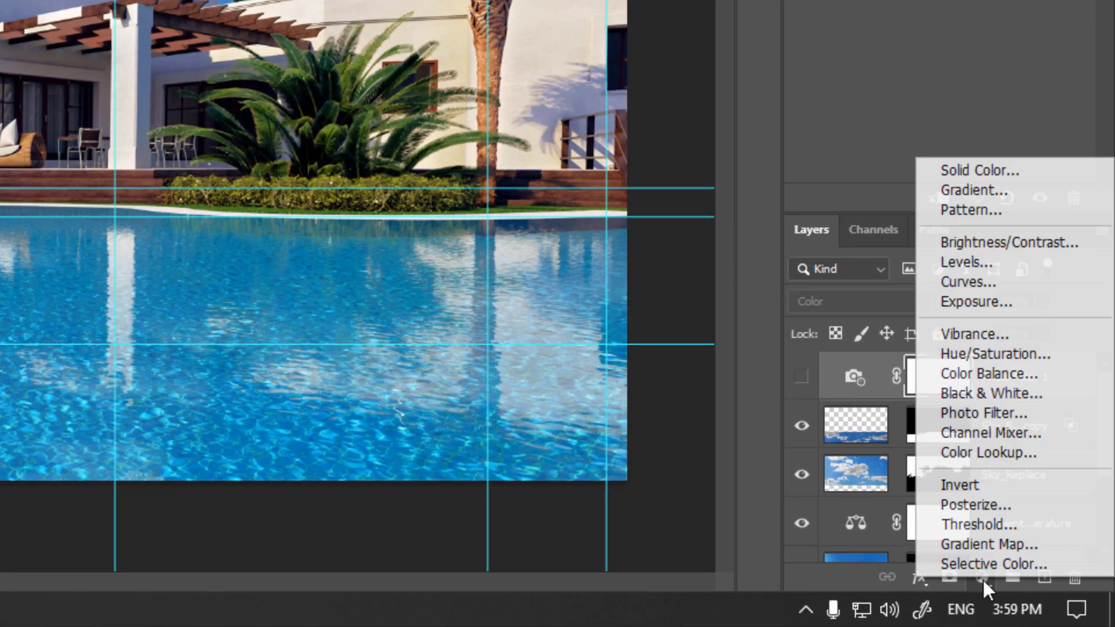
{"action": "left_click", "coordinate": [1023, 374]}
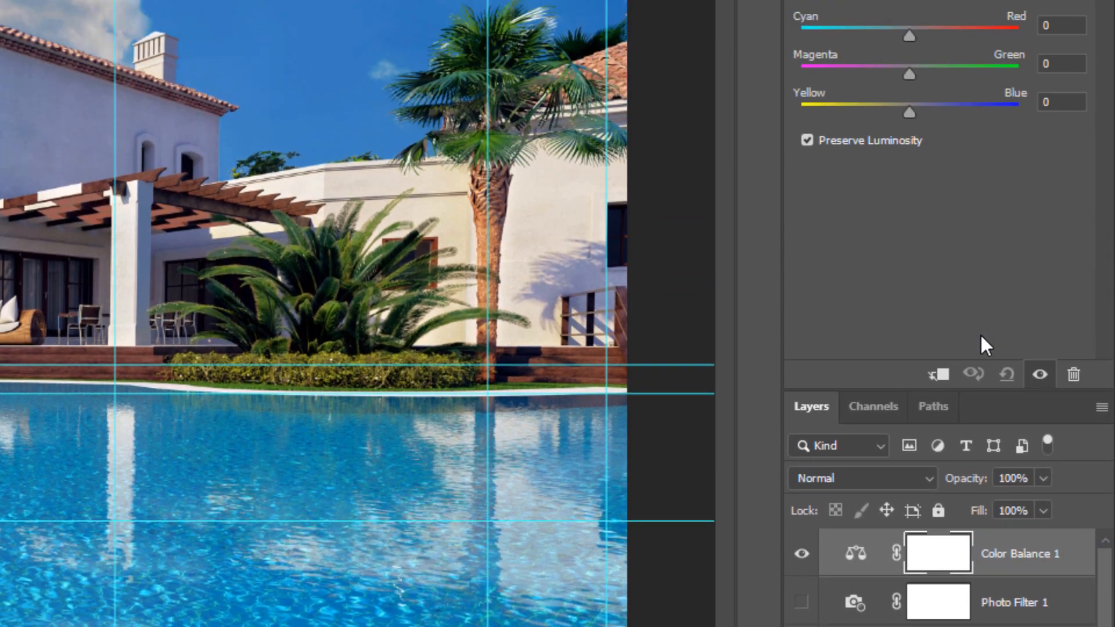
Try the Color Balance layer's Shadows tone and set its Midtones Magenta–Green value to -71.
{"action": "left_click", "coordinate": [890, 165]}
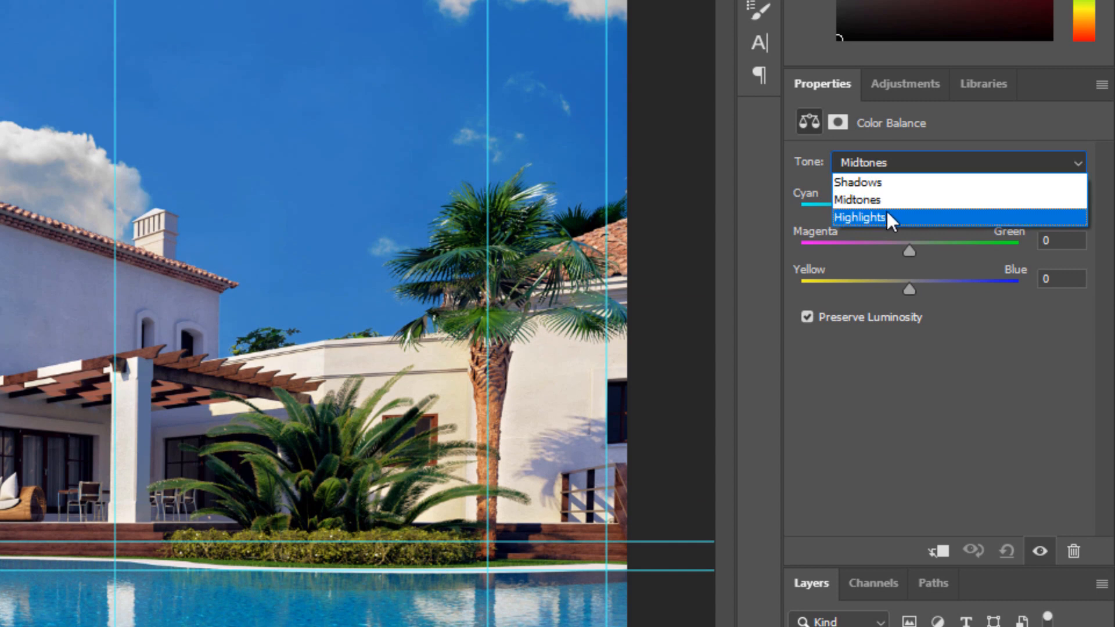
{"action": "left_click", "coordinate": [890, 183]}
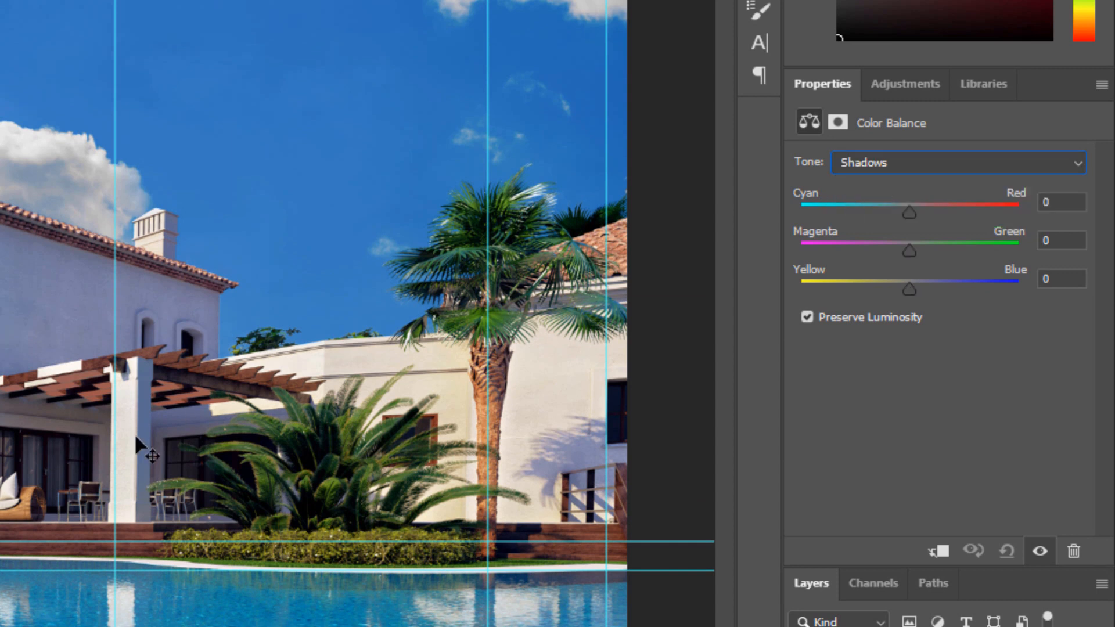
{"action": "left_click_drag", "start_coordinate": [918, 290], "coordinate": [832, 253]}
{"action": "left_click", "coordinate": [914, 170]}
{"action": "left_click", "coordinate": [900, 200]}
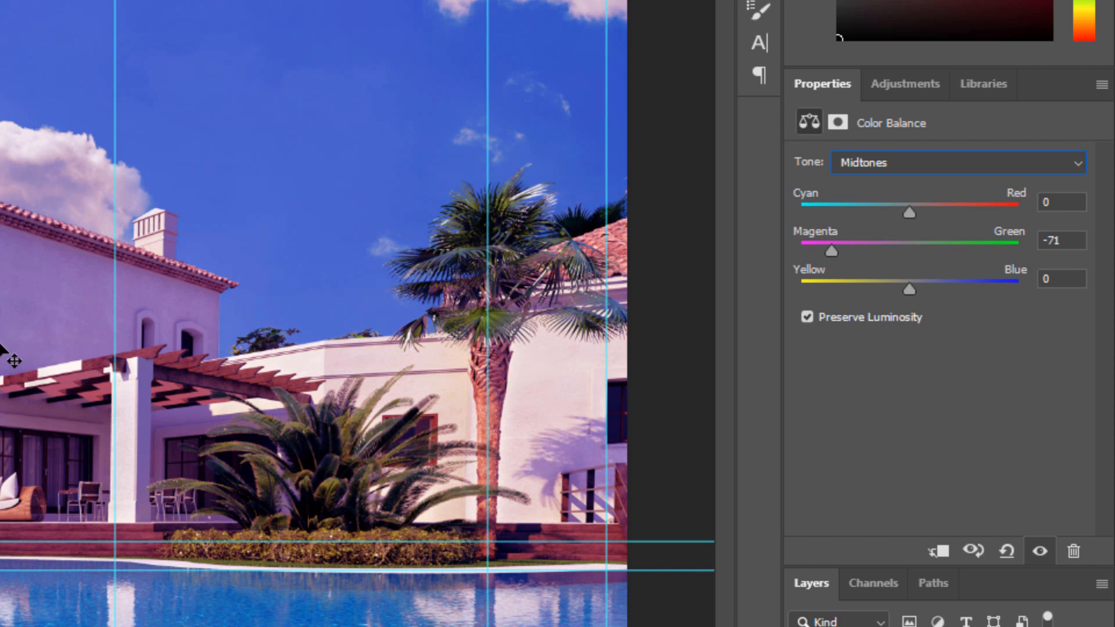
Undo the Midtones magenta shift and try moving the Highlights tone toward magenta.
{"action": "key", "text": "ctrl+z"}
{"action": "left_click", "coordinate": [916, 165]}
{"action": "left_click", "coordinate": [877, 213]}
{"action": "mouse_move", "coordinate": [905, 251]}
{"action": "left_mouse_down"}
{"action": "mouse_move", "coordinate": [778, 258]}
{"action": "mouse_move", "coordinate": [887, 256]}
{"action": "left_mouse_up"}
{"action": "key", "text": "ctrl+z"}
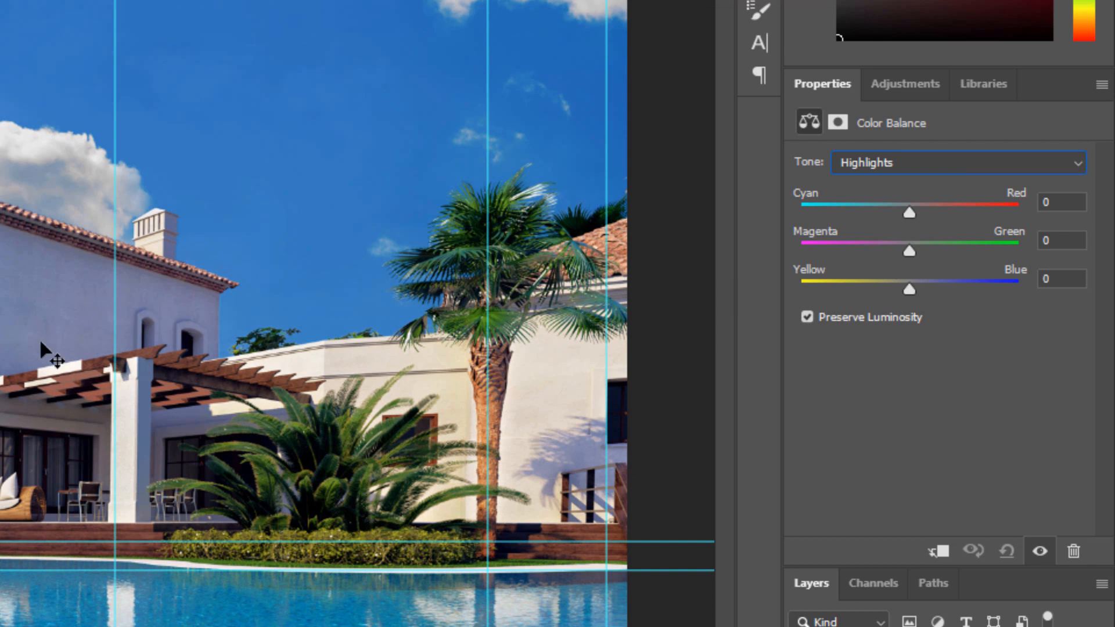
In the Color Balance Shadows tone, set Yellow–Blue to +10 and shift Cyan–Red slightly toward cyan.
{"action": "left_click", "coordinate": [908, 163]}
{"action": "left_click", "coordinate": [883, 180]}
{"action": "left_click_drag", "start_coordinate": [910, 288], "coordinate": [921, 289]}
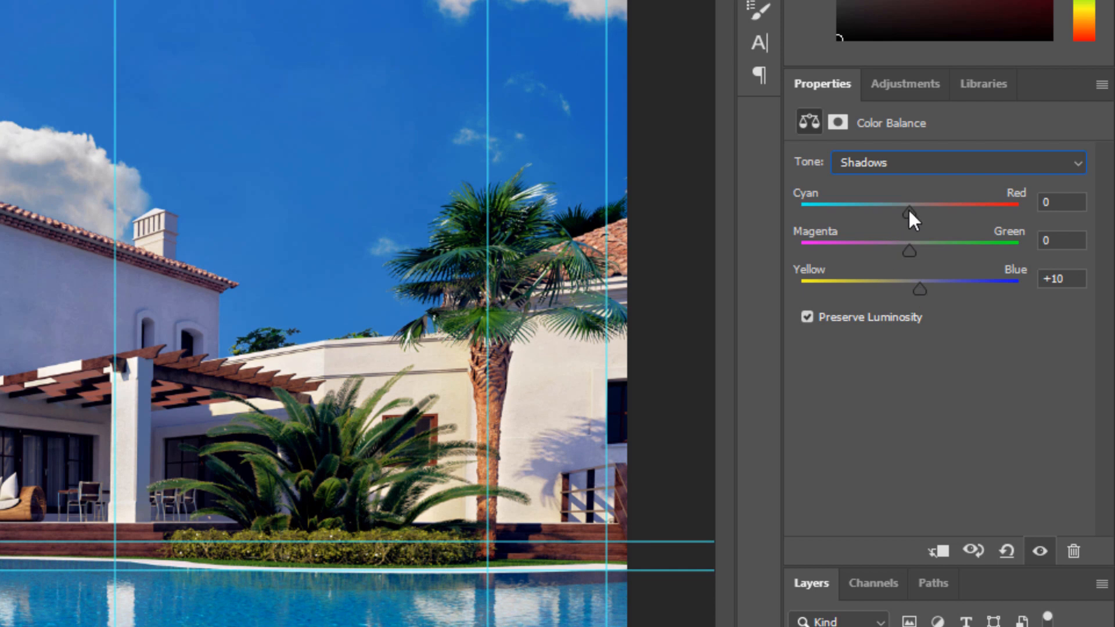
{"action": "left_click_drag", "start_coordinate": [909, 211], "coordinate": [897, 210]}
Fine-tune the Color Balance Midtones with small Magenta–Green and Yellow–Blue changes and a slight shift toward cyan.
{"action": "left_click", "coordinate": [904, 163]}
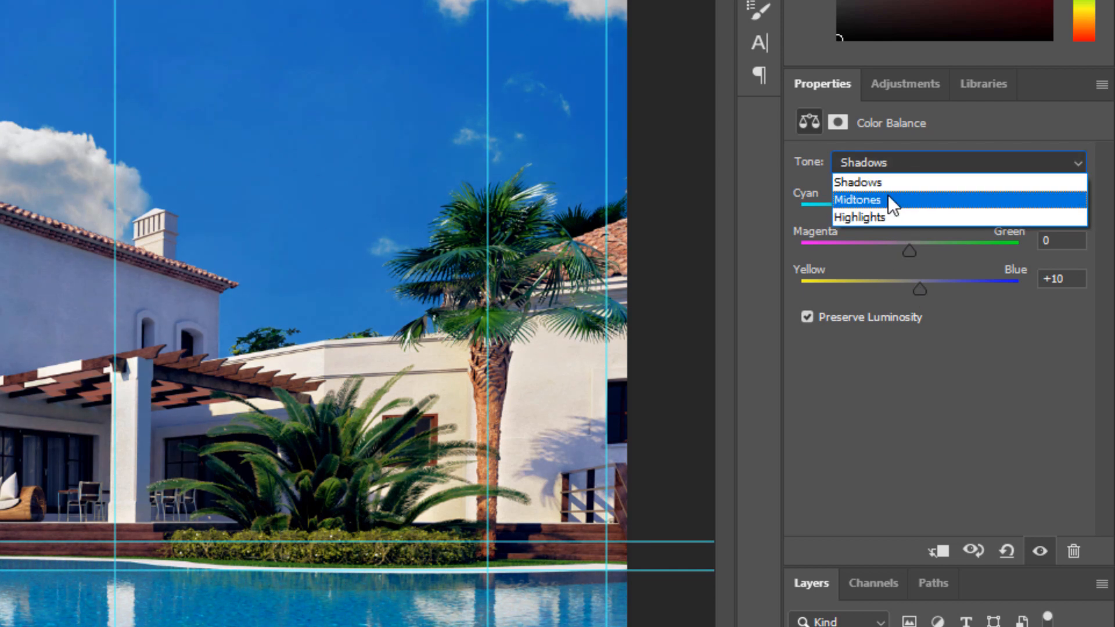
{"action": "left_click", "coordinate": [889, 201]}
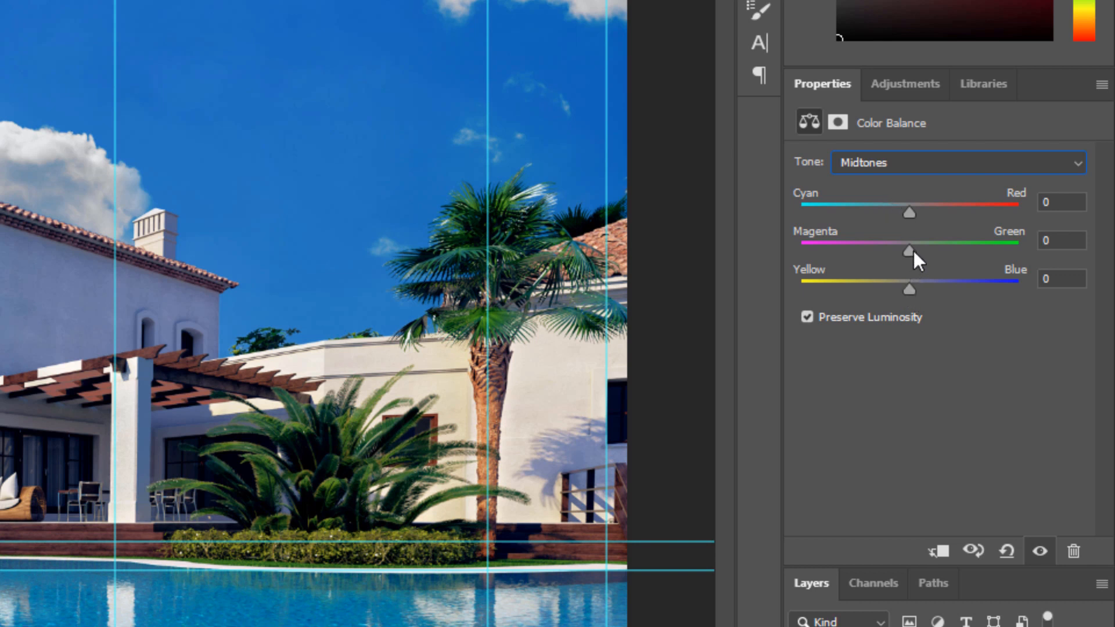
{"action": "left_click_drag", "start_coordinate": [911, 250], "coordinate": [919, 250]}
{"action": "left_click_drag", "start_coordinate": [920, 252], "coordinate": [895, 290]}
{"action": "left_click_drag", "start_coordinate": [902, 291], "coordinate": [912, 290]}
{"action": "left_click_drag", "start_coordinate": [908, 210], "coordinate": [894, 203]}
Set the Color Balance Highlights to Cyan–Red +11, Magenta–Green +7 and Yellow–Blue -7.
{"action": "left_click", "coordinate": [887, 162]}
{"action": "left_click", "coordinate": [873, 218]}
{"action": "left_click_drag", "start_coordinate": [907, 288], "coordinate": [901, 289]}
{"action": "left_click_drag", "start_coordinate": [909, 213], "coordinate": [921, 212]}
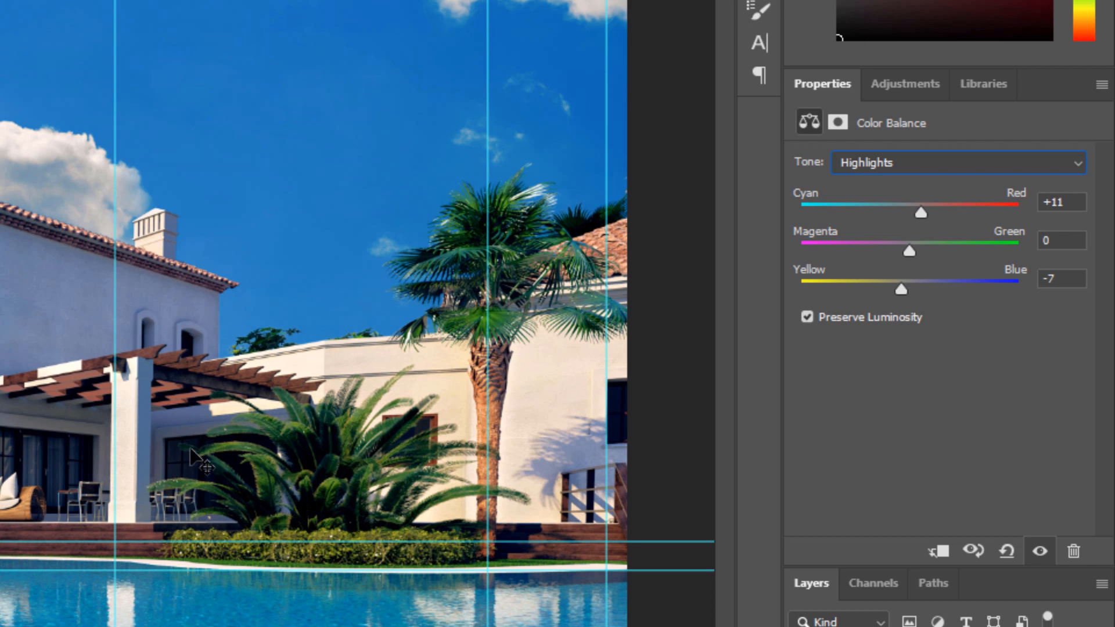
{"action": "left_click_drag", "start_coordinate": [911, 251], "coordinate": [918, 250]}
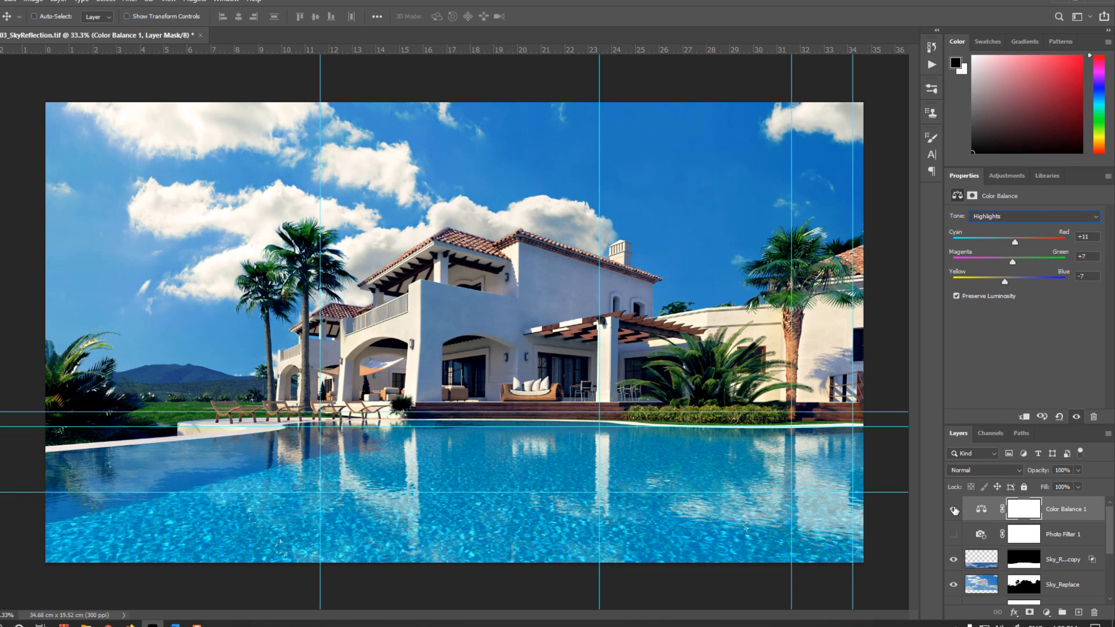
Compare the image with the Color Balance layer hidden and shown.
{"action": "left_click", "coordinate": [954, 509]}
{"action": "left_click", "coordinate": [959, 503]}
{"action": "left_click", "coordinate": [958, 503]}
{"action": "left_click", "coordinate": [959, 503]}
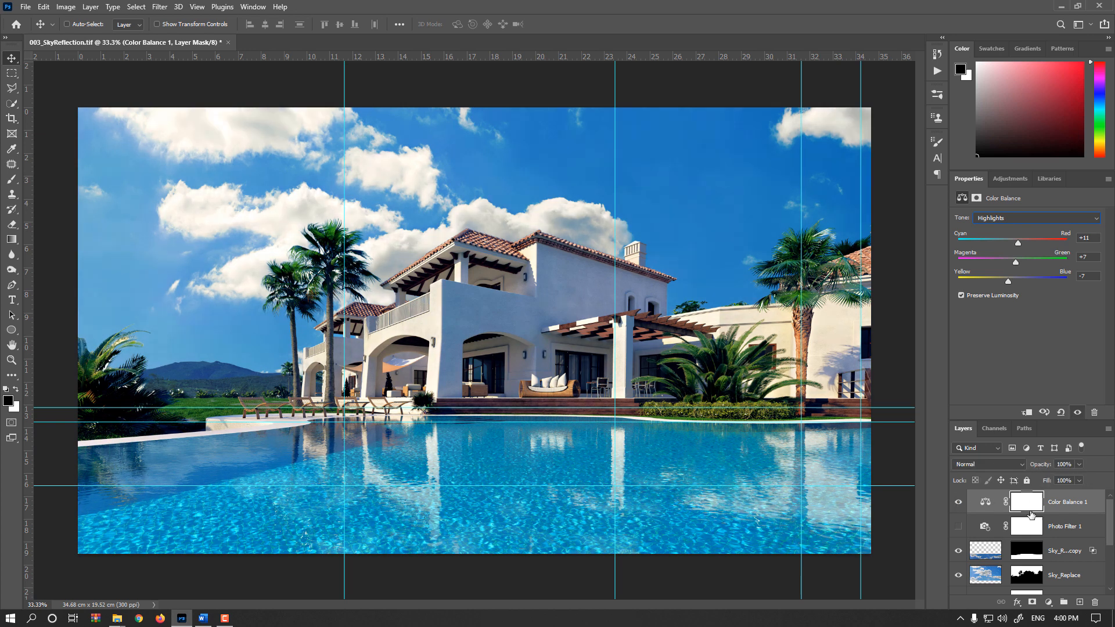
Set the Color Balance layer's blend mode to Color and check the image with the layer hidden and shown.
{"action": "left_click", "coordinate": [1017, 465]}
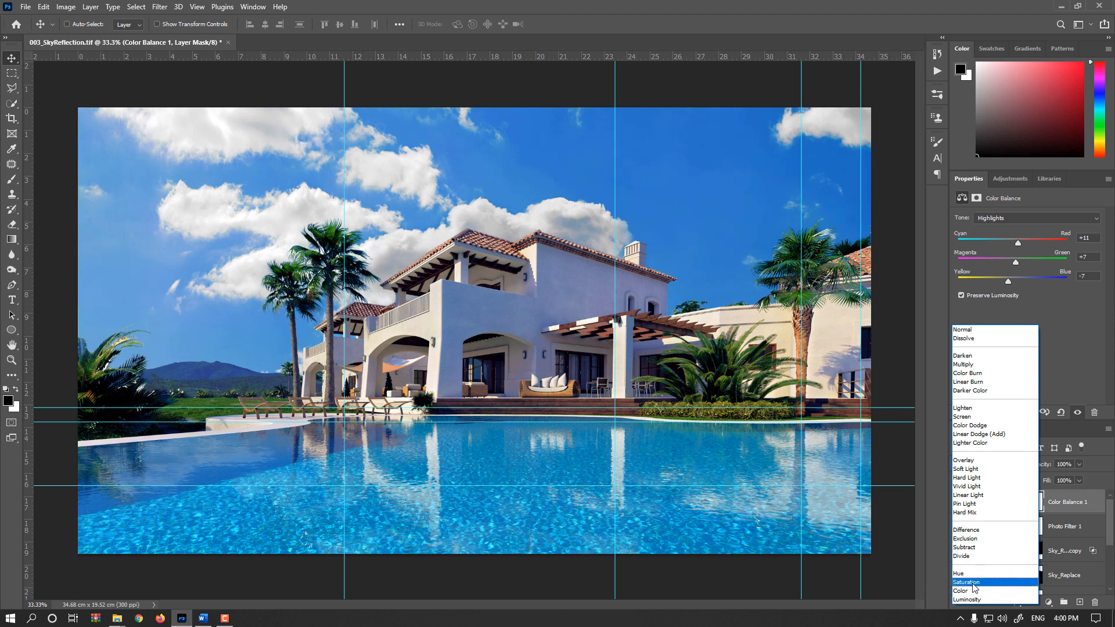
{"action": "left_click", "coordinate": [973, 591]}
{"action": "left_click", "coordinate": [959, 503]}
{"action": "left_click", "coordinate": [959, 503]}
{"action": "left_click", "coordinate": [959, 504]}
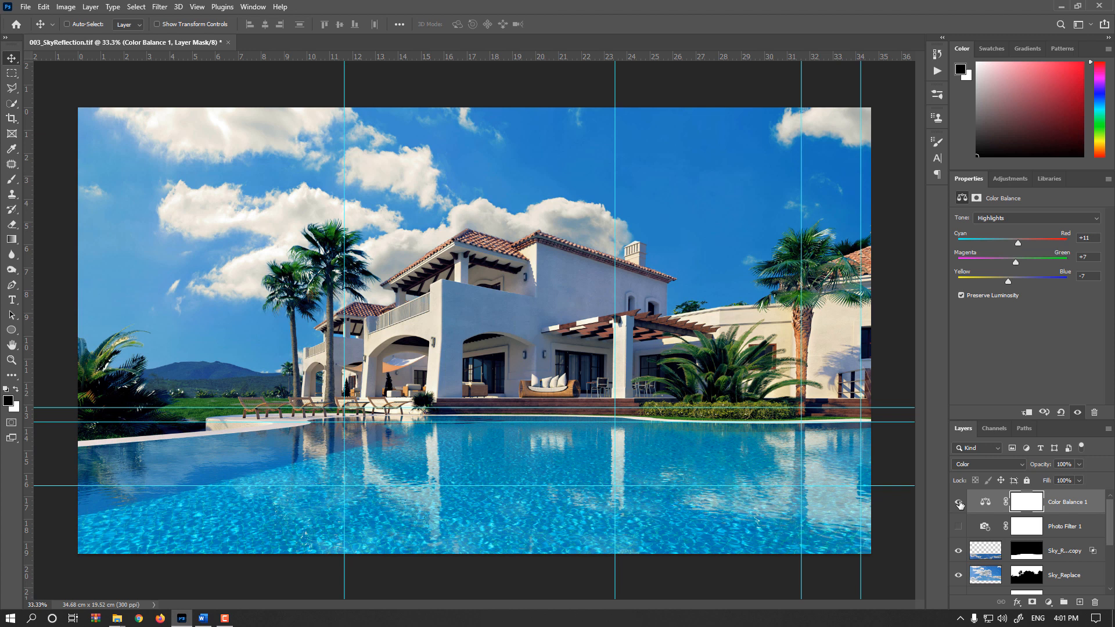
Add a Solid Color fill layer in dark blue 013295 above the Color Balance layer.
{"action": "left_click", "coordinate": [1049, 602]}
{"action": "left_click", "coordinate": [1052, 400]}
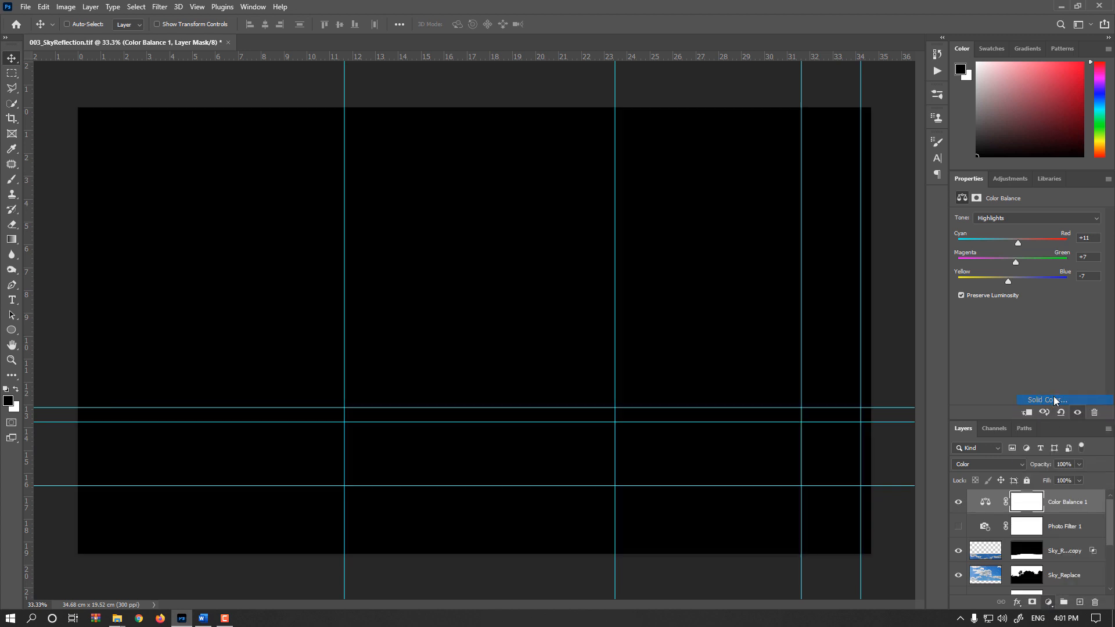
{"action": "left_click", "coordinate": [781, 323]}
{"action": "left_click", "coordinate": [766, 338]}
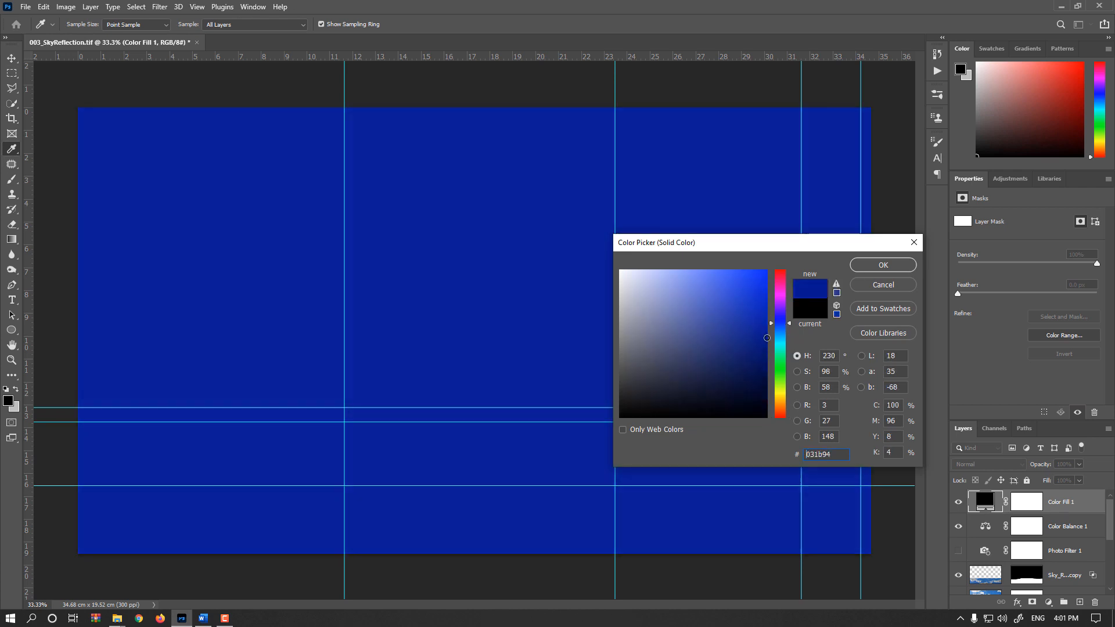
{"action": "left_click", "coordinate": [782, 400]}
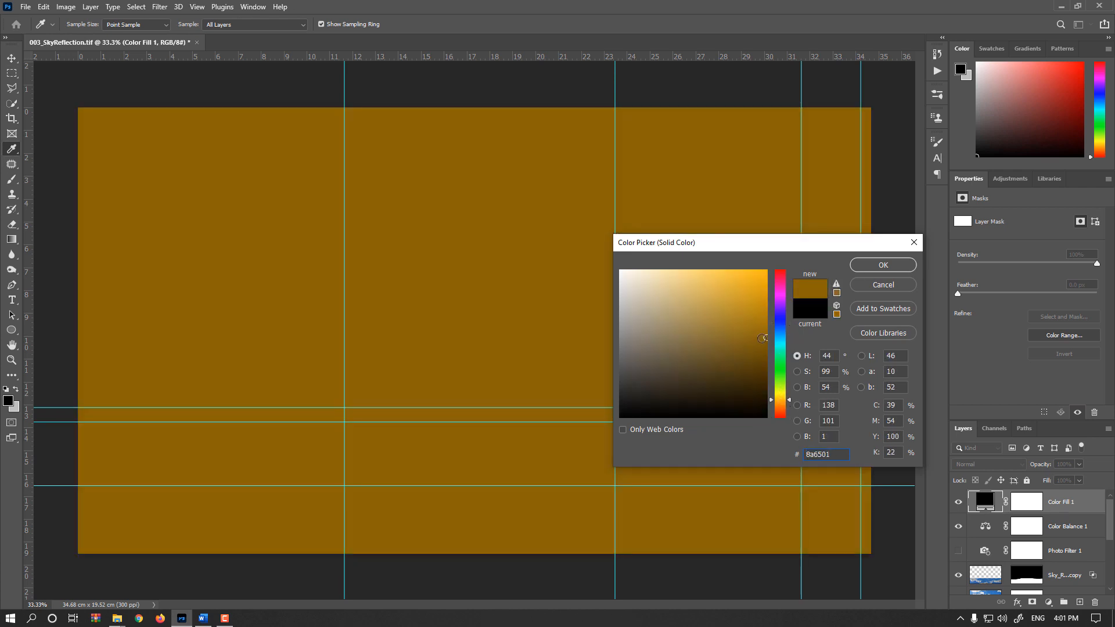
{"action": "left_click", "coordinate": [782, 403]}
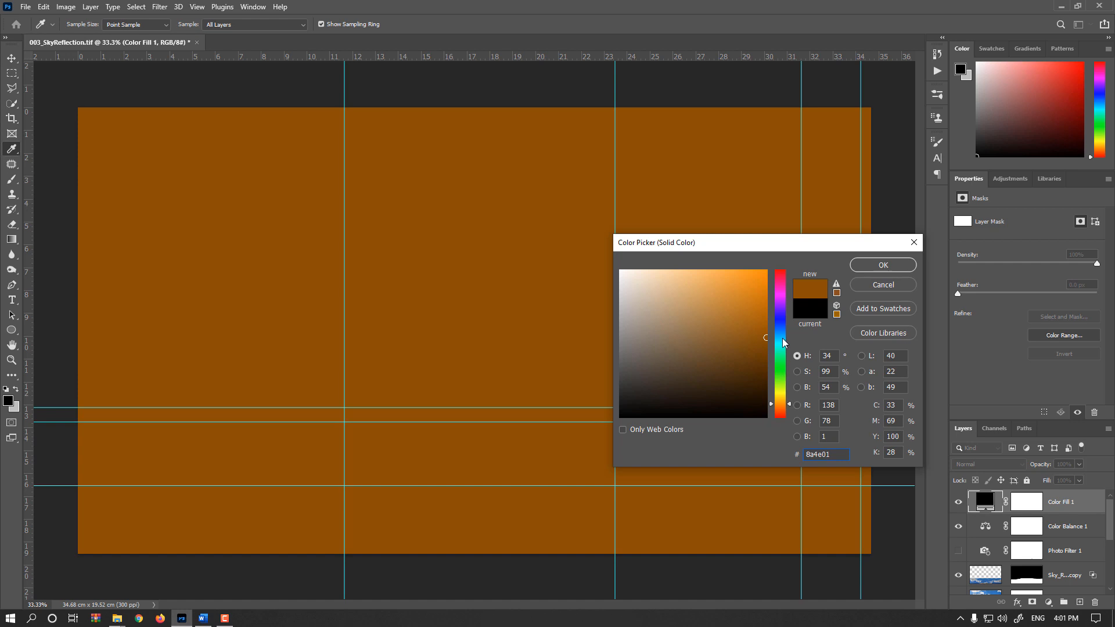
{"action": "left_click", "coordinate": [781, 327]}
{"action": "left_click", "coordinate": [767, 331]}
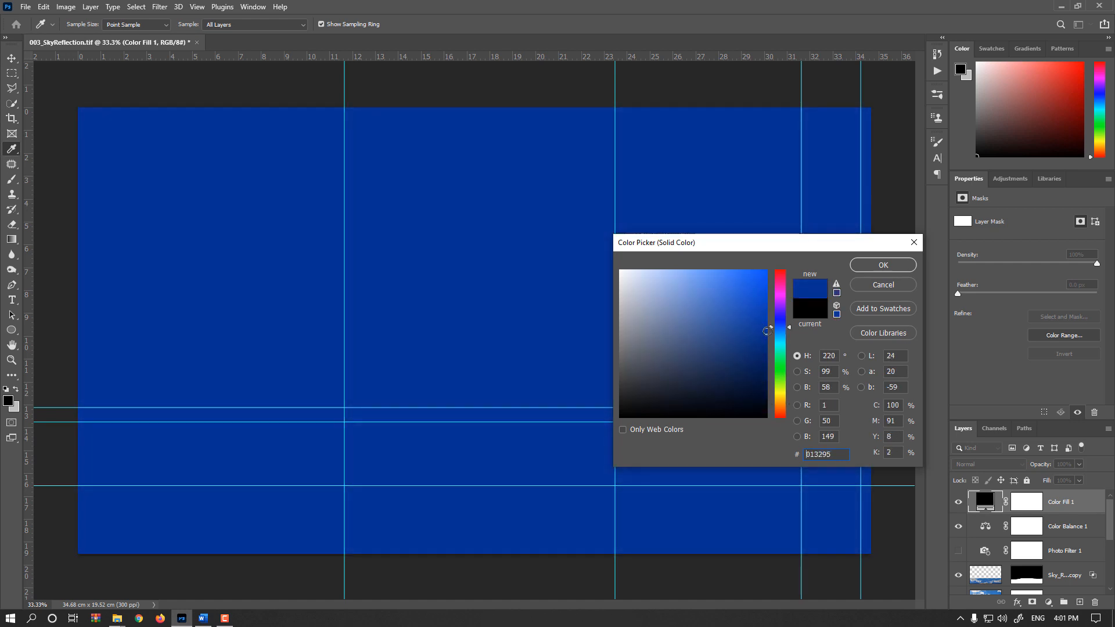
{"action": "left_click", "coordinate": [883, 265]}
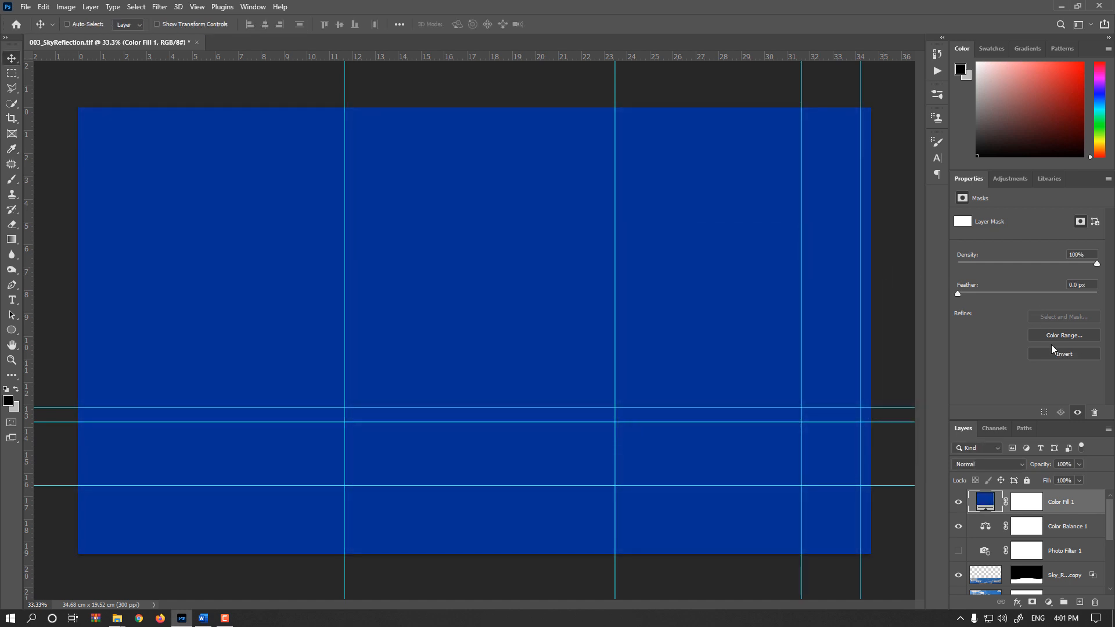
Blend the blue fill layer with Overlay at 16% opacity, comparing the image with it hidden and shown.
{"action": "left_click", "coordinate": [1020, 462]}
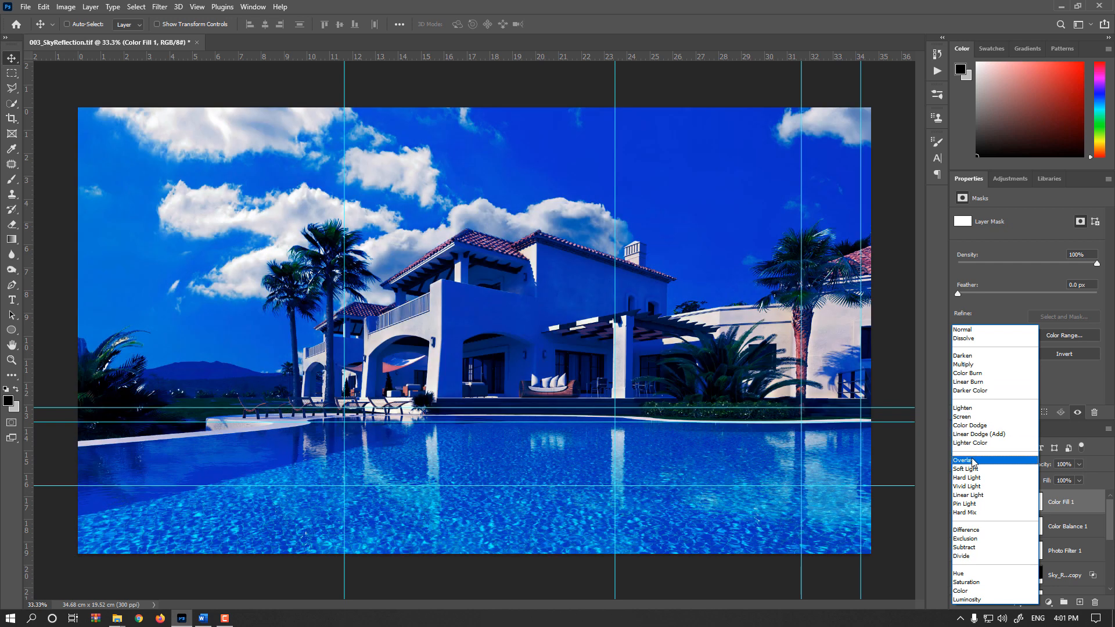
{"action": "left_click", "coordinate": [972, 461]}
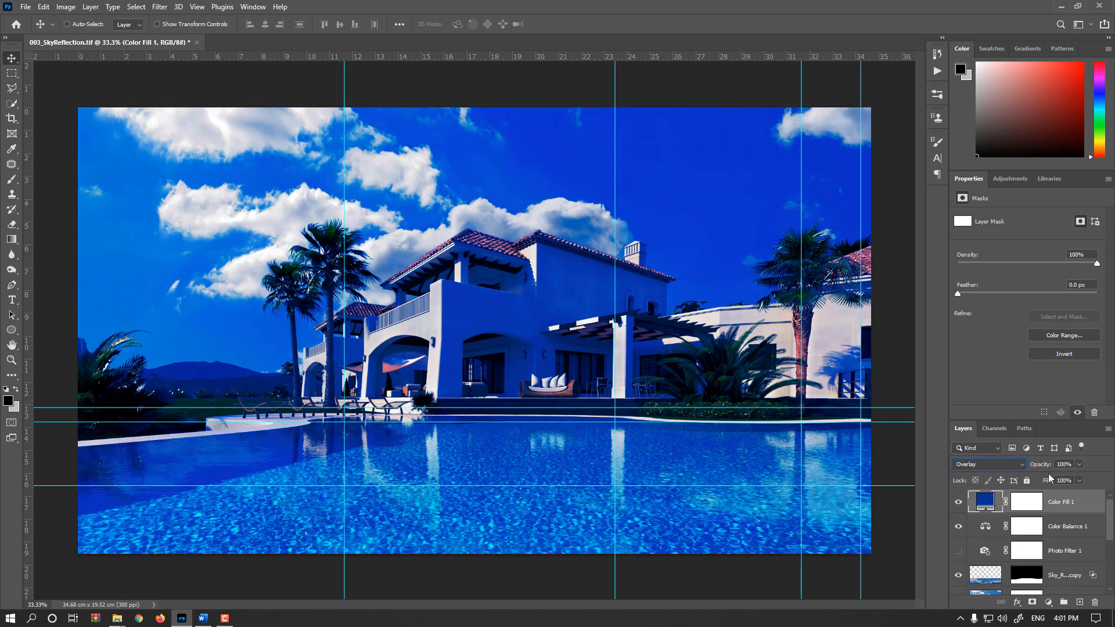
{"action": "left_click_drag", "start_coordinate": [1042, 468], "coordinate": [996, 468]}
{"action": "left_click", "coordinate": [958, 502]}
{"action": "left_click", "coordinate": [958, 503]}
{"action": "left_click", "coordinate": [958, 503]}
{"action": "left_click", "coordinate": [958, 503]}
{"action": "left_click_drag", "start_coordinate": [1044, 468], "coordinate": [1037, 468]}
Change the fill layer's color to orange ad6908 and compare the image with the layer hidden and shown.
{"action": "double_click", "coordinate": [986, 502]}
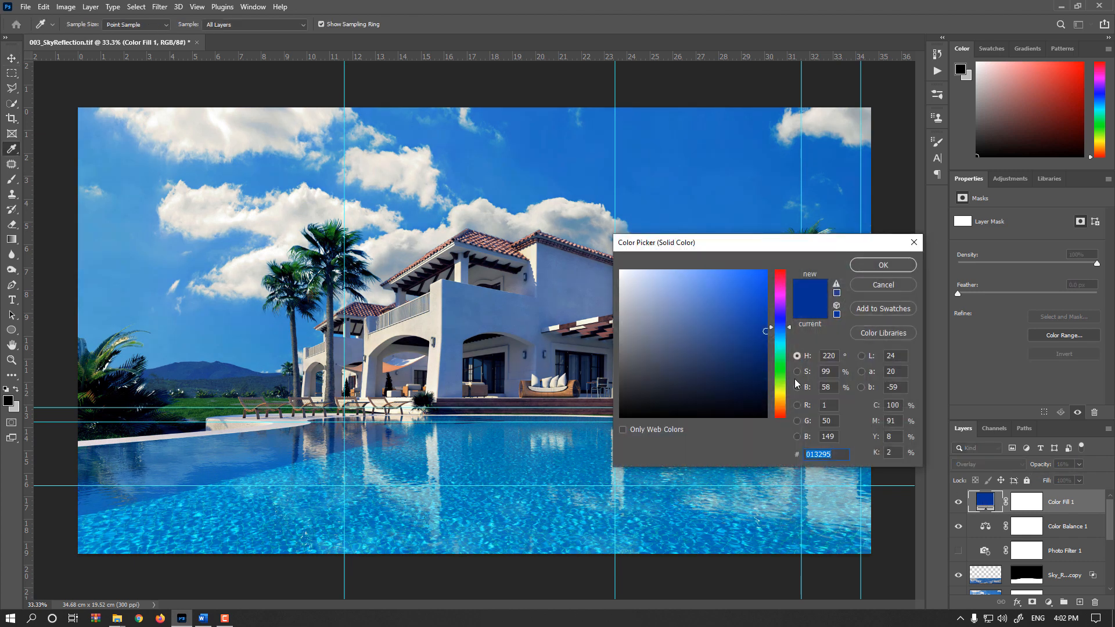
{"action": "left_click", "coordinate": [780, 403]}
{"action": "left_click", "coordinate": [761, 315]}
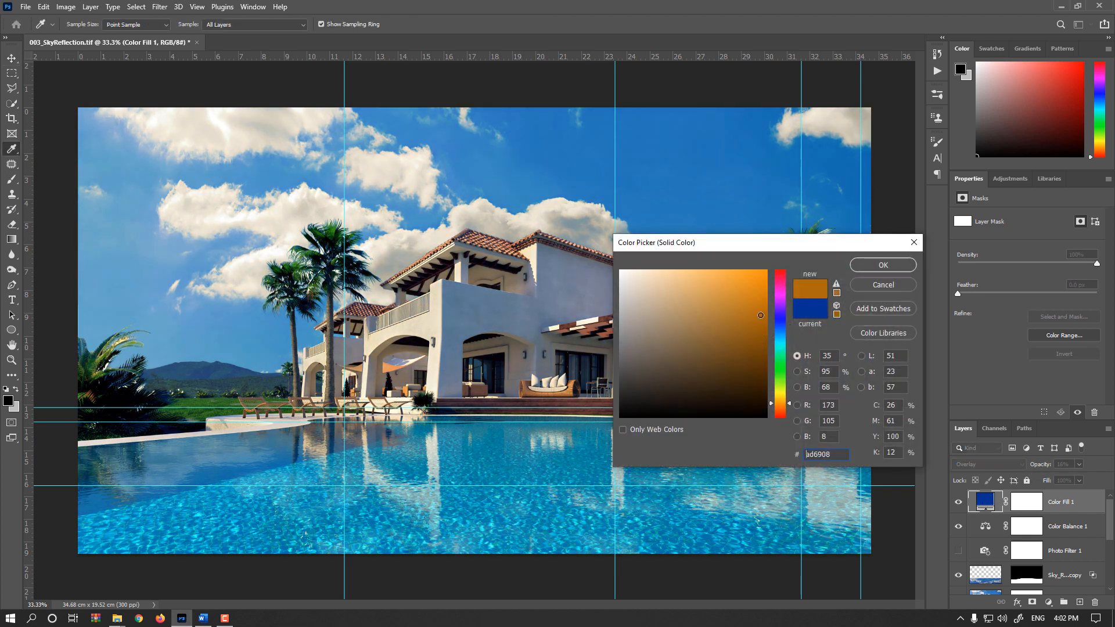
{"action": "left_click", "coordinate": [882, 265]}
{"action": "left_click", "coordinate": [959, 503]}
{"action": "left_click", "coordinate": [958, 503]}
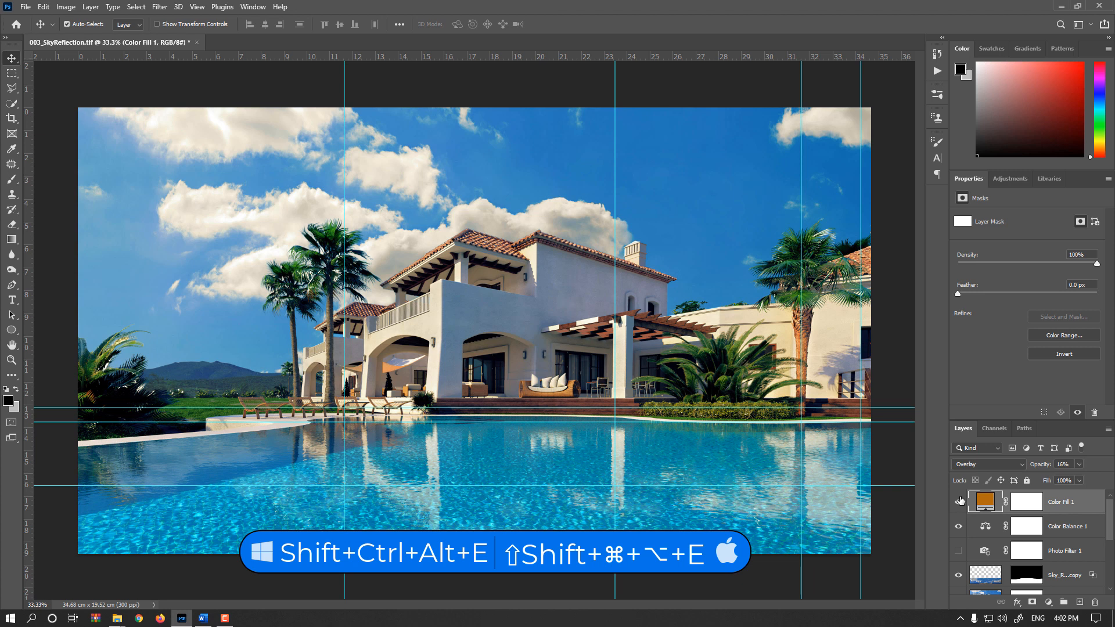
Stamp all visible layers into a new top layer and brighten it with Curves, input 79 to output 170.
{"action": "key", "text": "shift+ctrl+alt+e"}
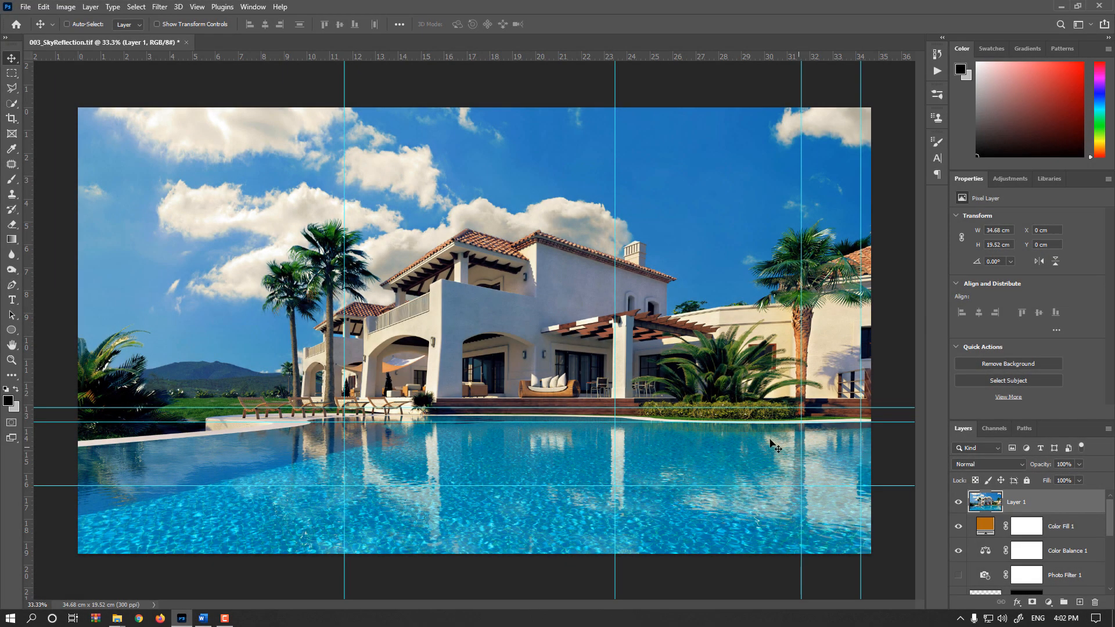
{"action": "key", "text": "ctrl"}
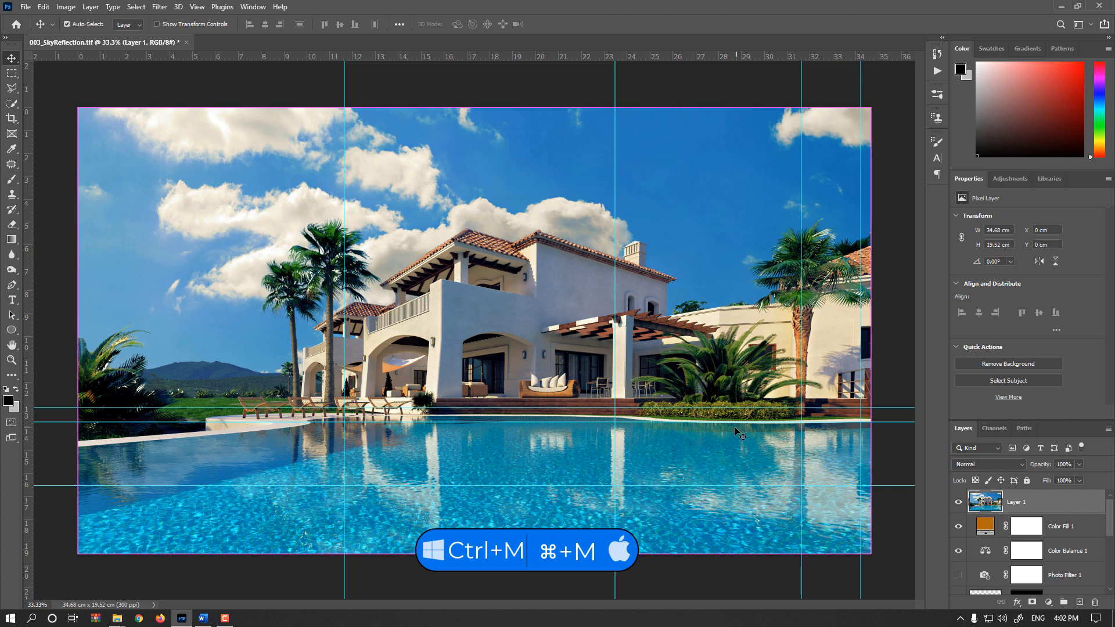
{"action": "key", "text": "ctrl+m"}
{"action": "left_click_drag", "start_coordinate": [658, 276], "coordinate": [633, 251]}
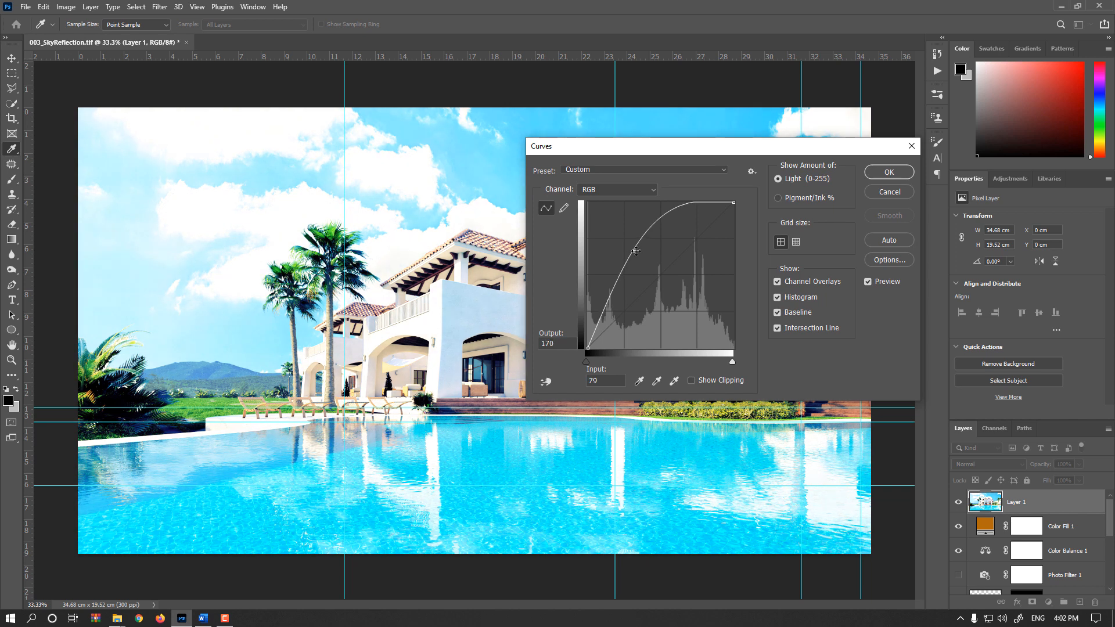
{"action": "left_click", "coordinate": [887, 172]}
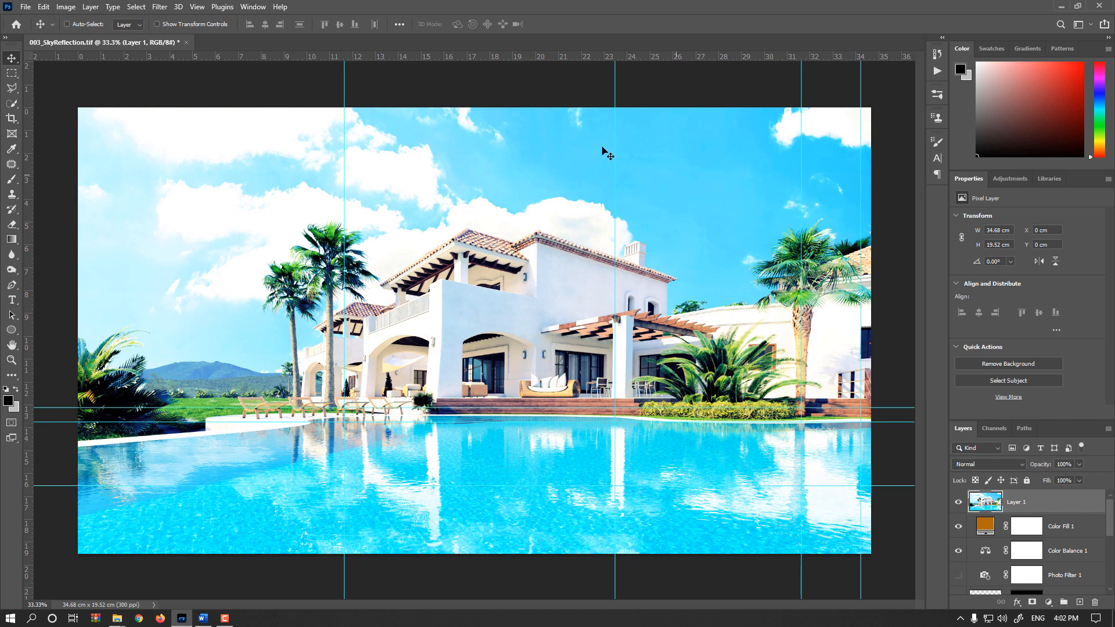
Apply a Gaussian Blur with an 8.2-pixel radius to the brightened stamped layer.
{"action": "left_click", "coordinate": [161, 7]}
{"action": "mouse_move", "coordinate": [222, 157]}
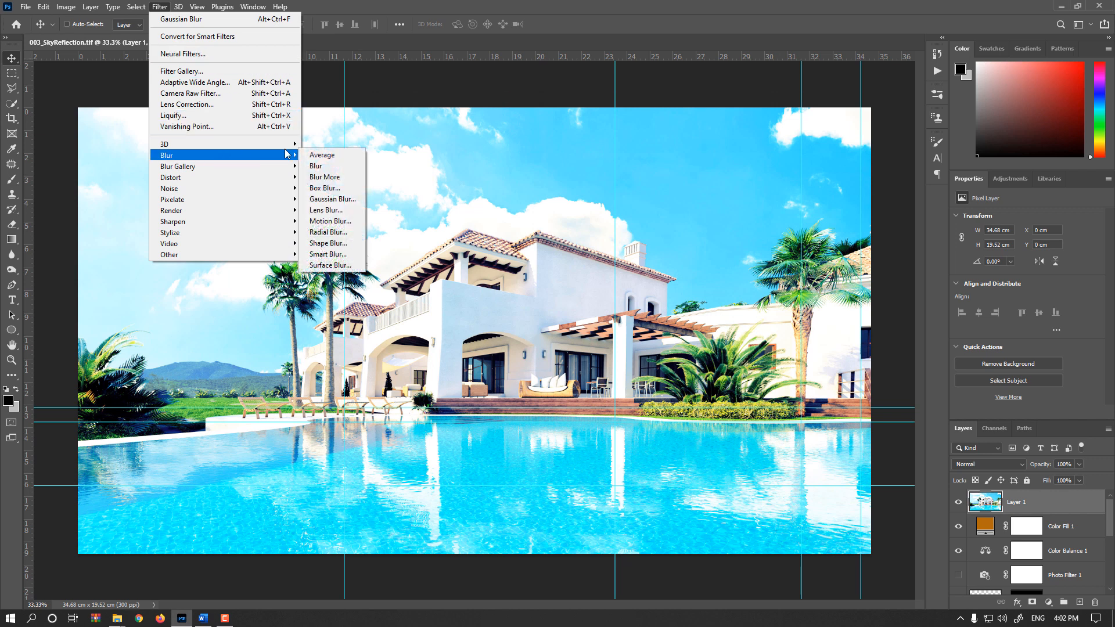
{"action": "left_click", "coordinate": [316, 199]}
{"action": "left_click_drag", "start_coordinate": [607, 399], "coordinate": [602, 399]}
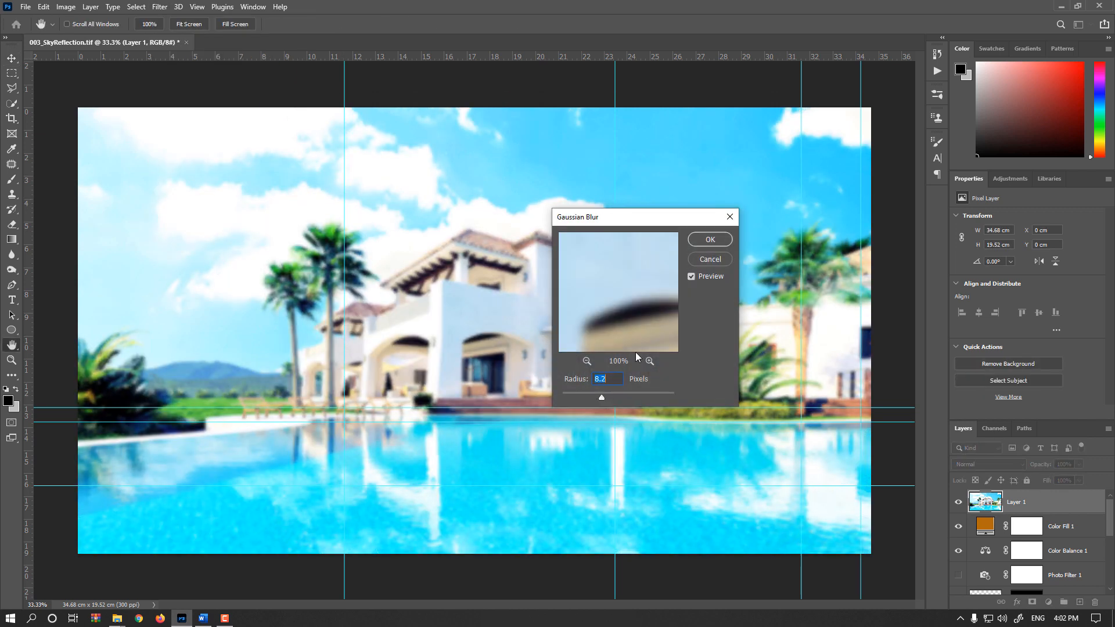
{"action": "left_click", "coordinate": [709, 239]}
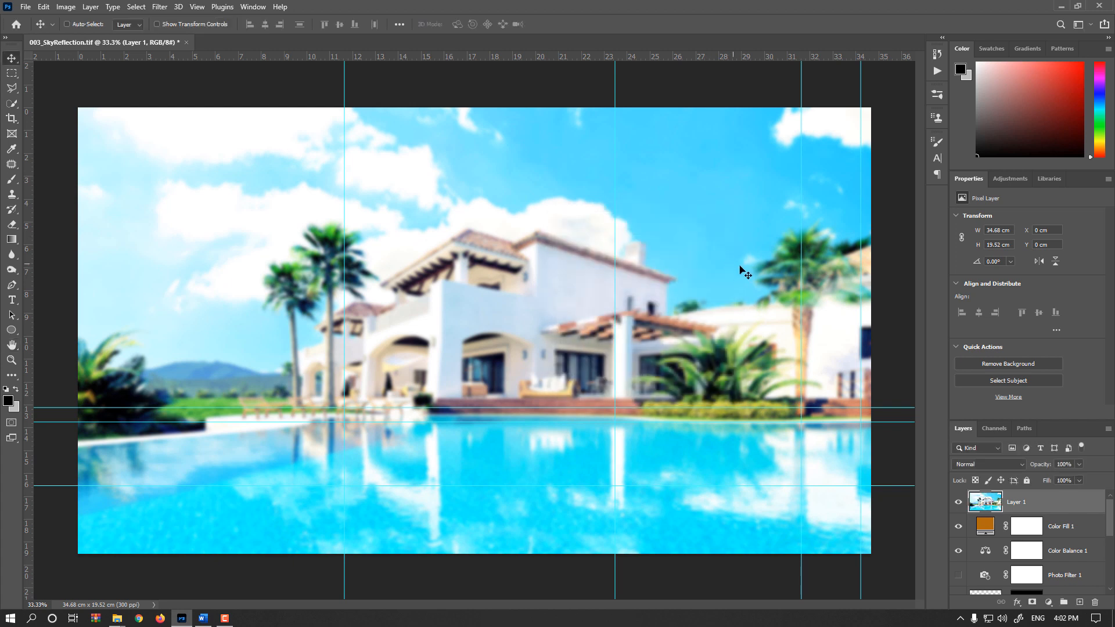
Set the blurred layer's blend mode to Soft Light and its opacity to 21%.
{"action": "left_click", "coordinate": [1000, 465]}
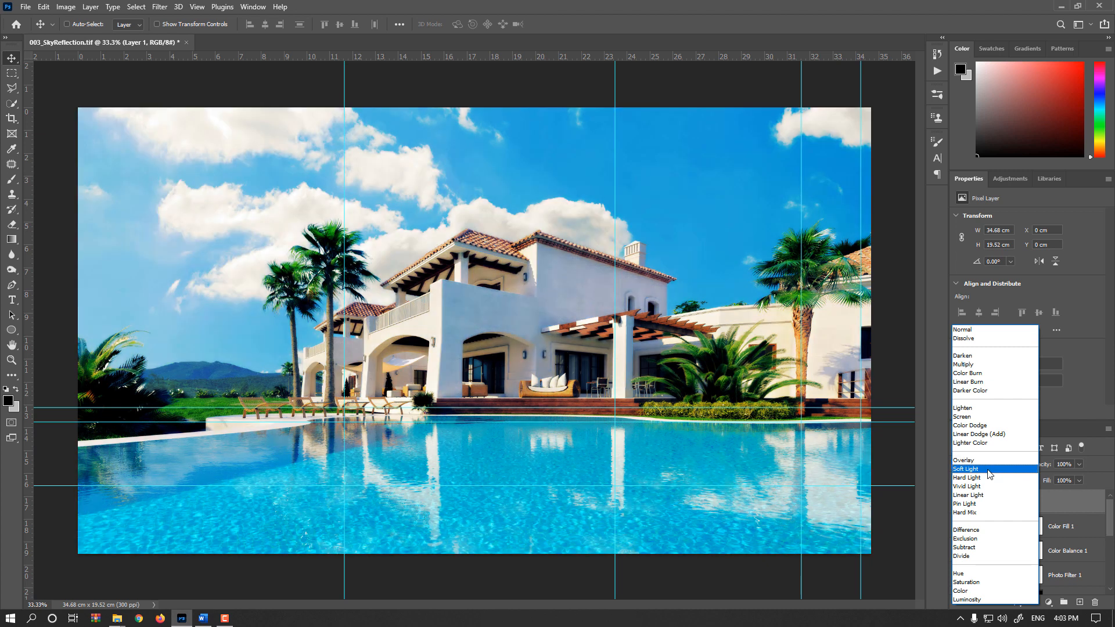
{"action": "left_click", "coordinate": [989, 469]}
{"action": "left_click_drag", "start_coordinate": [1048, 469], "coordinate": [1001, 468]}
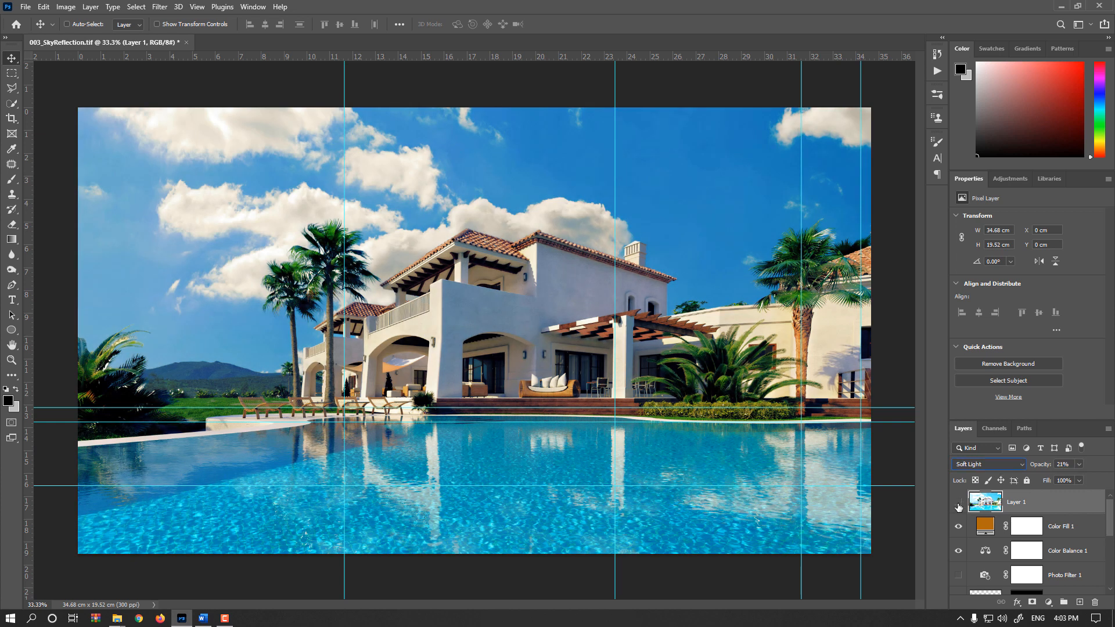
Compare the image with the blurred Soft Light layer hidden and shown.
{"action": "left_click", "coordinate": [959, 505]}
{"action": "left_click", "coordinate": [959, 504]}
{"action": "left_click", "coordinate": [959, 504]}
{"action": "left_click", "coordinate": [959, 503]}
{"action": "left_click", "coordinate": [959, 503]}
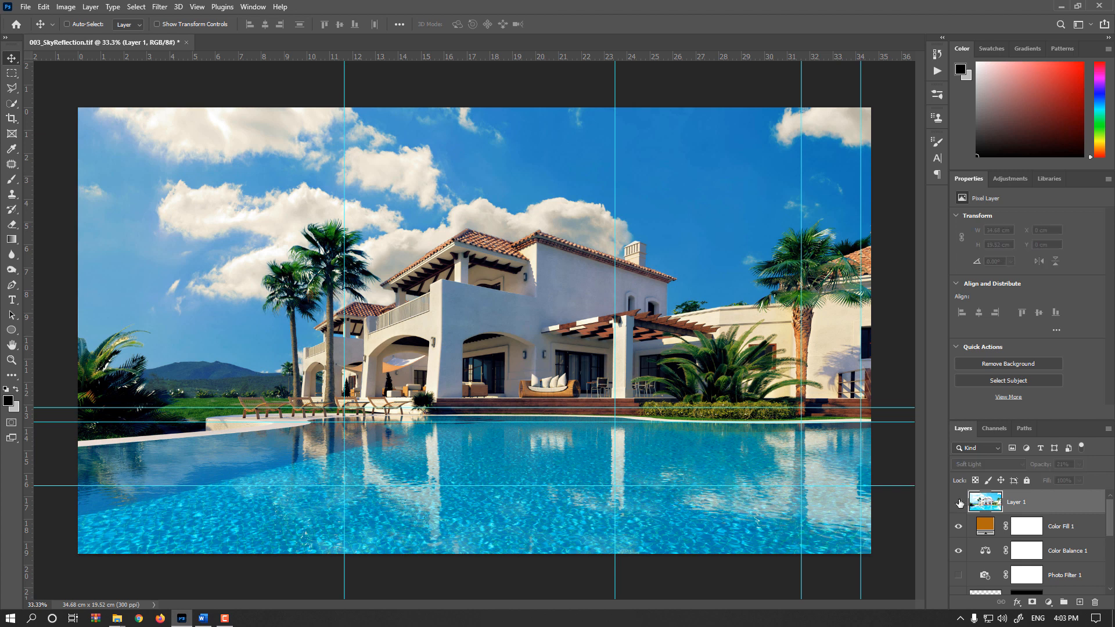
{"action": "left_click", "coordinate": [959, 503]}
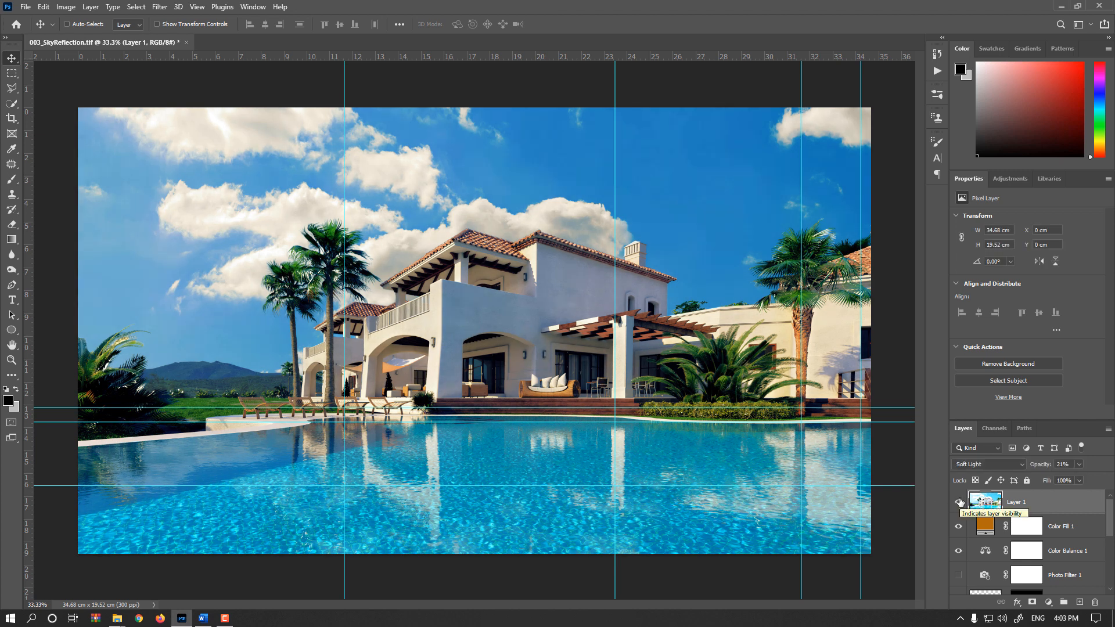